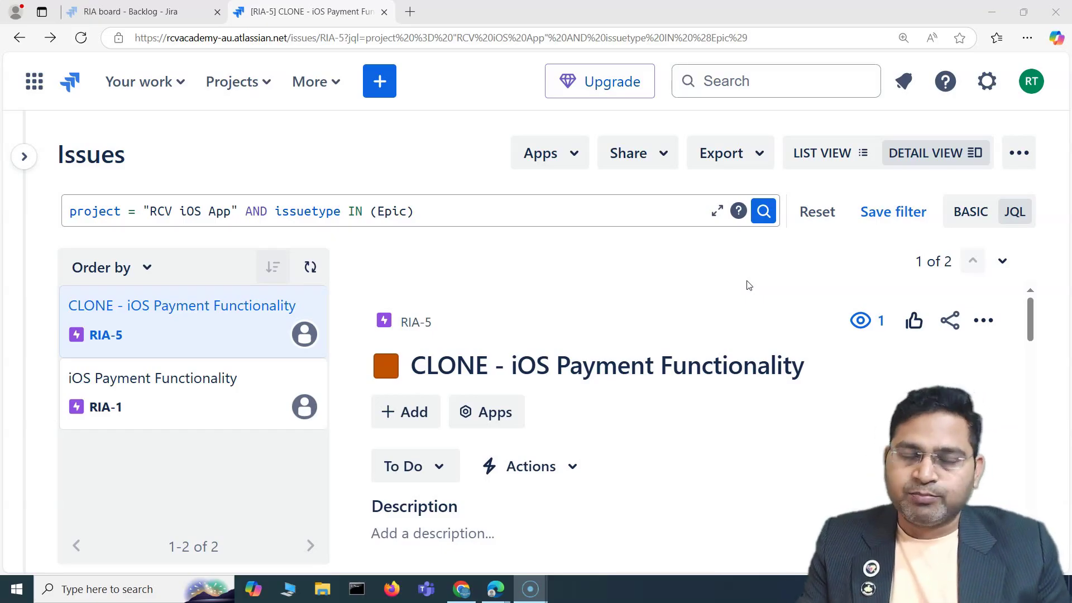
# Open the Default dashboard from the list of all dashboards.
pyautogui.click(738, 267)
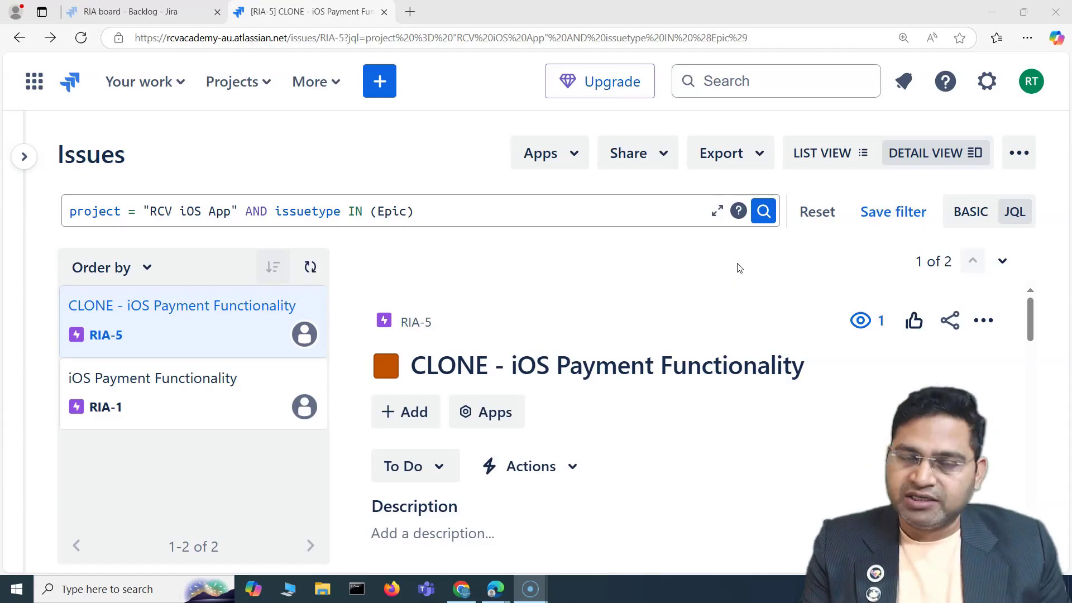
pyautogui.click(452, 83)
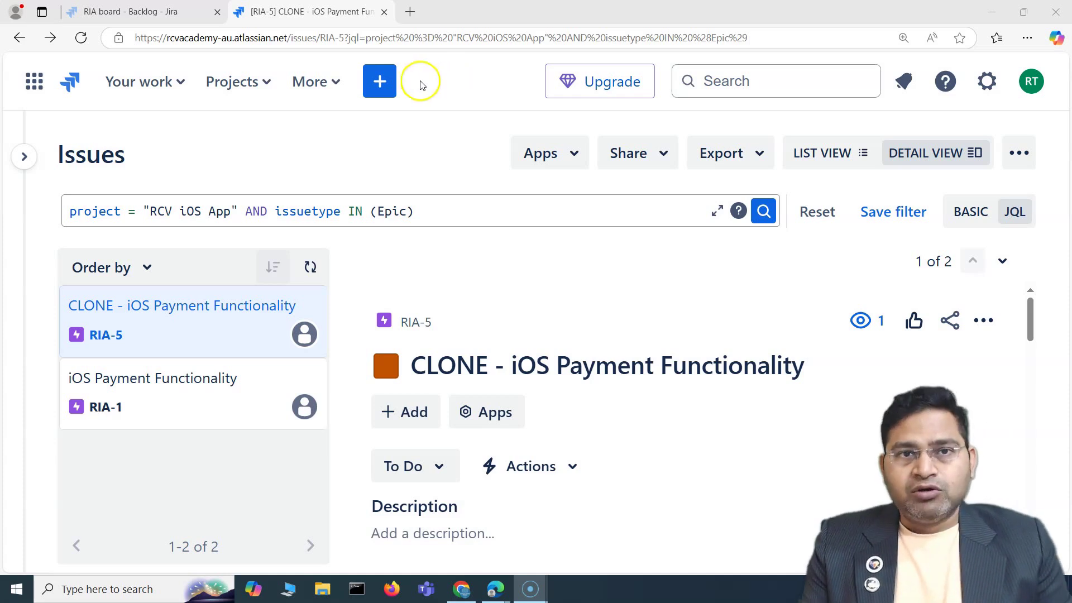
pyautogui.click(335, 82)
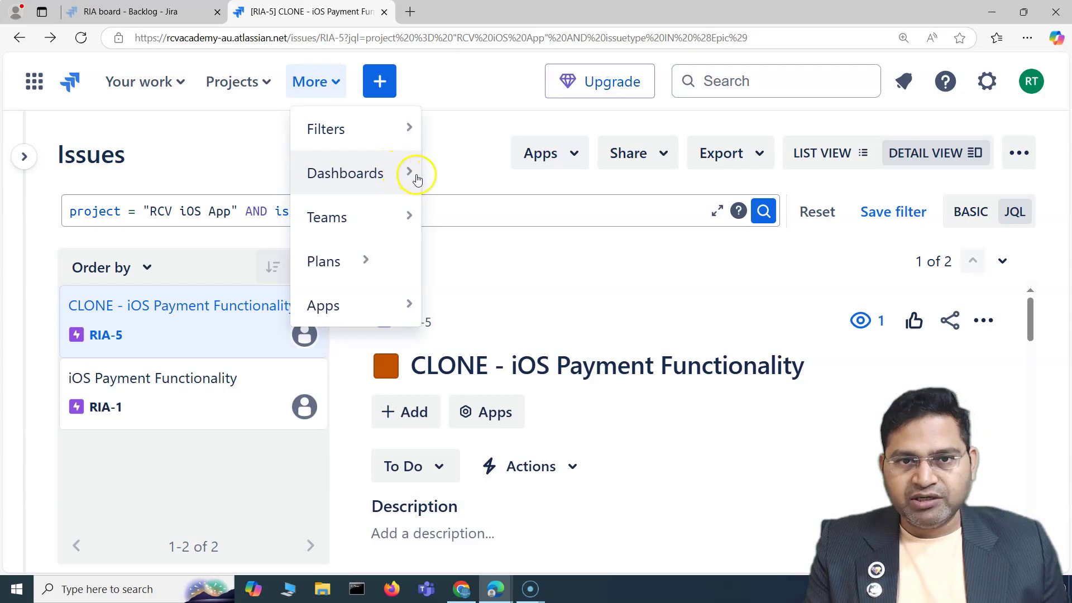
pyautogui.click(450, 151)
pyautogui.hotkey('ctrl', '-')
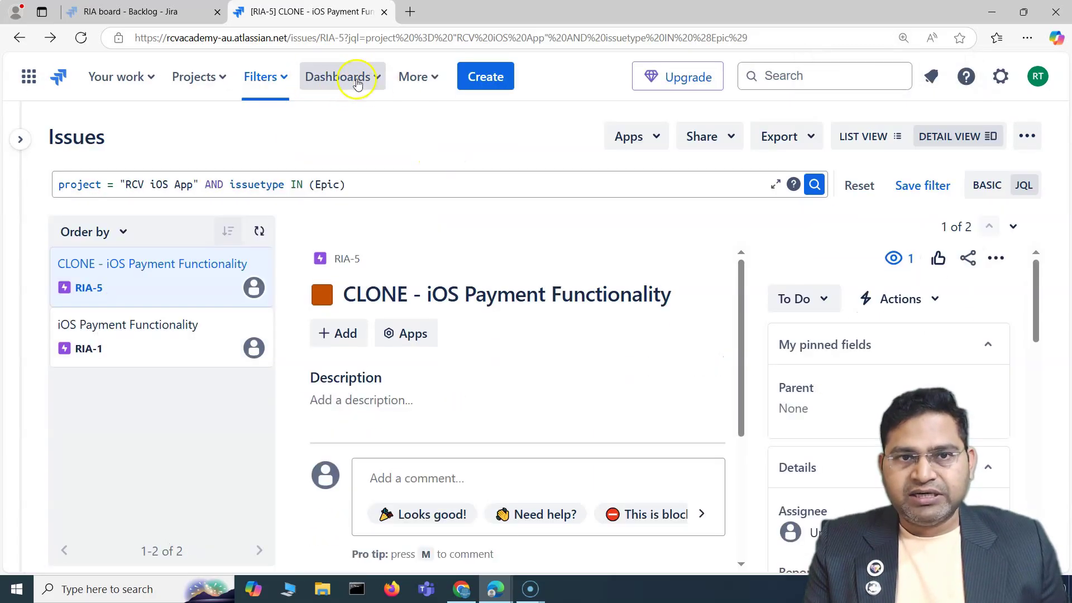
pyautogui.click(358, 82)
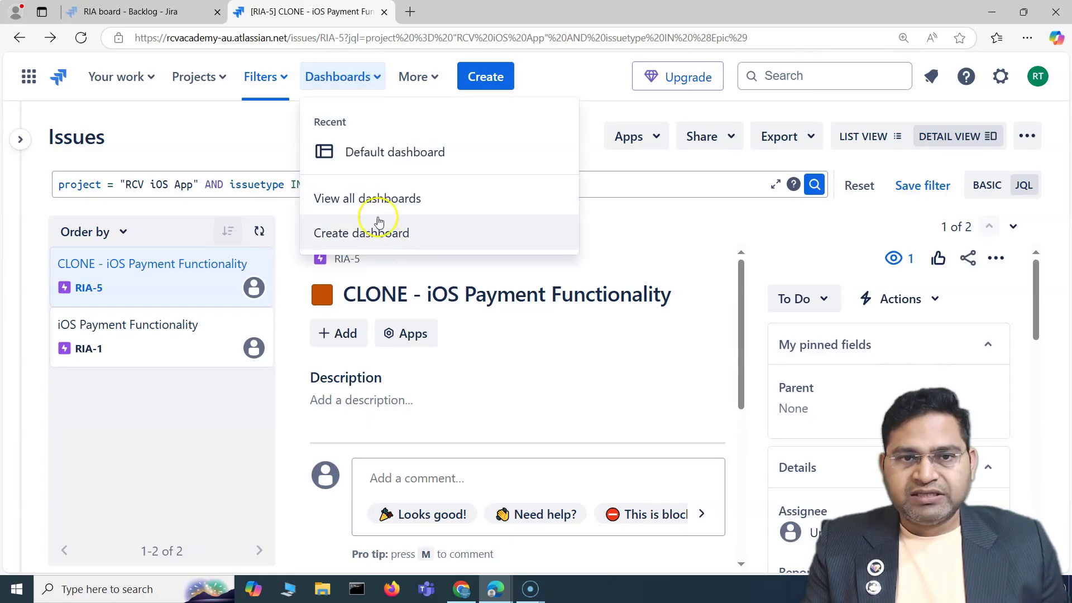
pyautogui.click(382, 202)
pyautogui.click(106, 380)
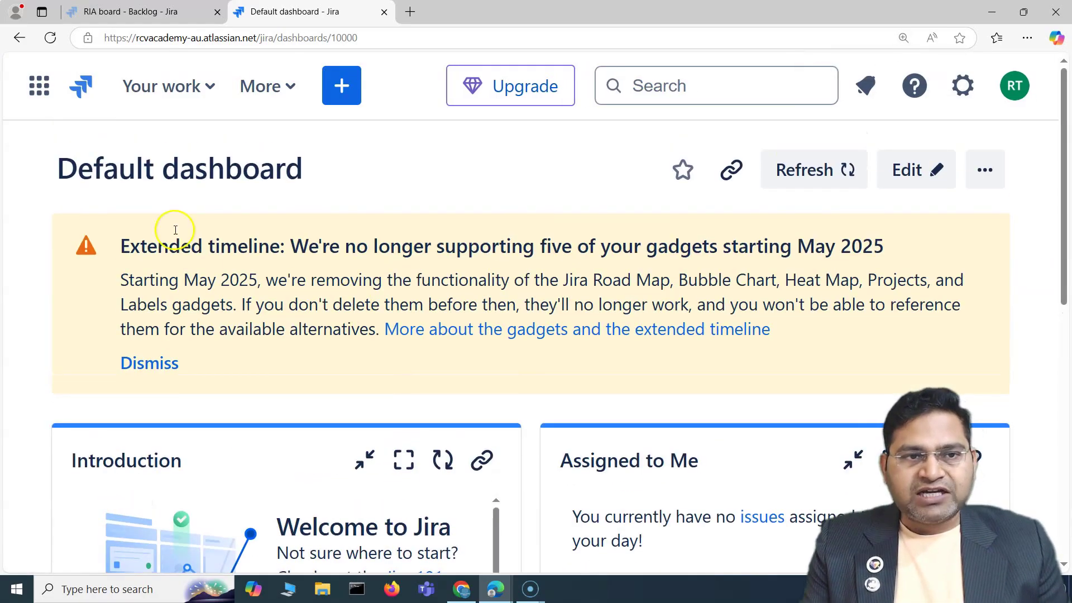
# Examine the Default dashboard's Introduction, Assigned to Me, Activity Streams and Projects gadgets, as well as its title and edit option.
pyautogui.scroll(-4, 430, 299)
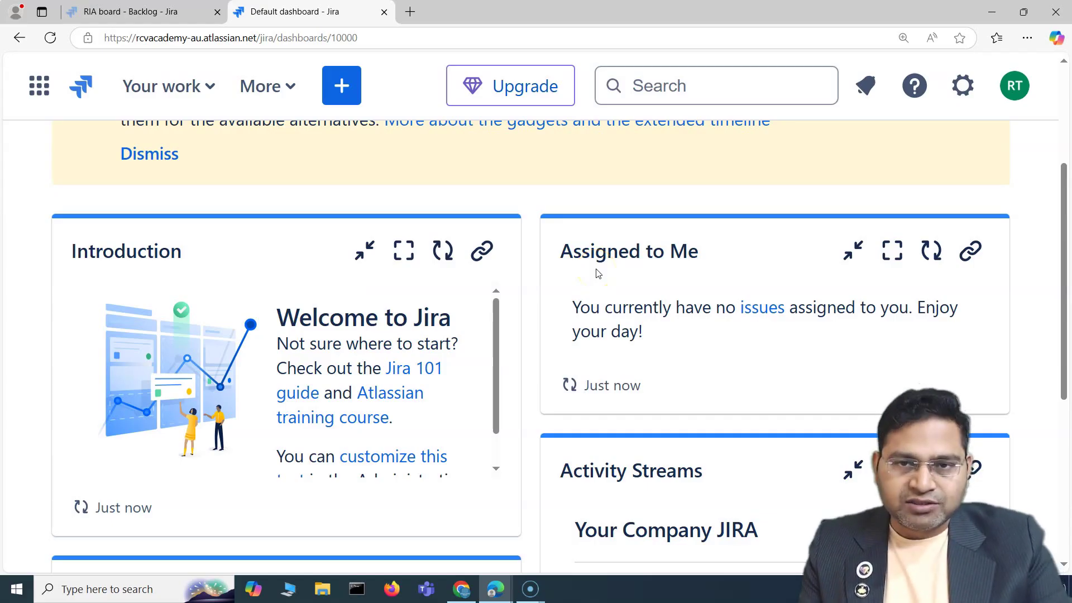
pyautogui.moveTo(557, 250); pyautogui.dragTo(708, 239)
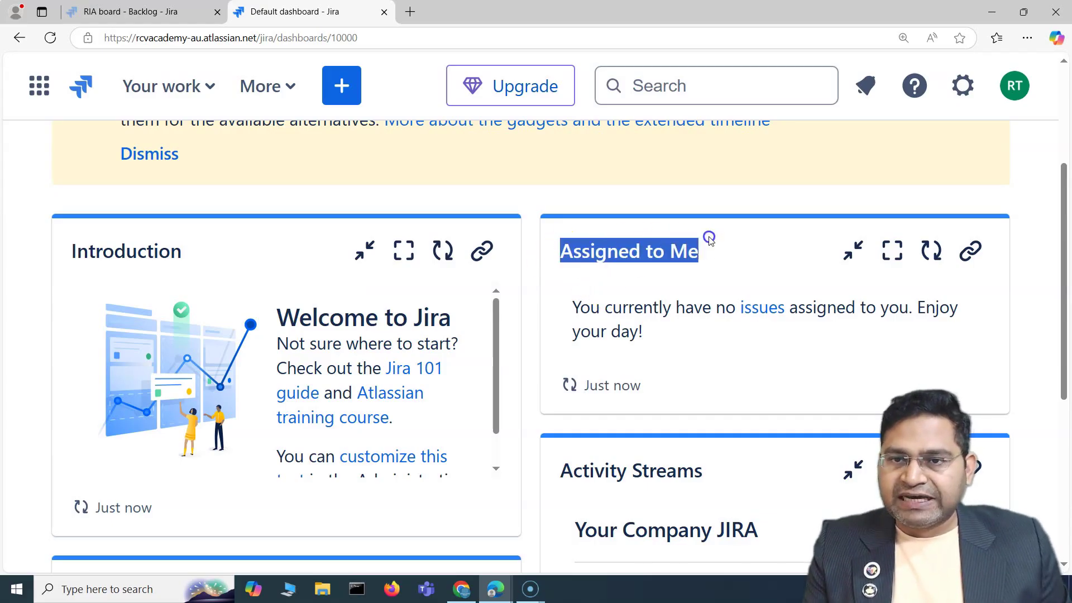
pyautogui.moveTo(613, 308); pyautogui.dragTo(621, 308)
pyautogui.scroll(-3, 592, 324)
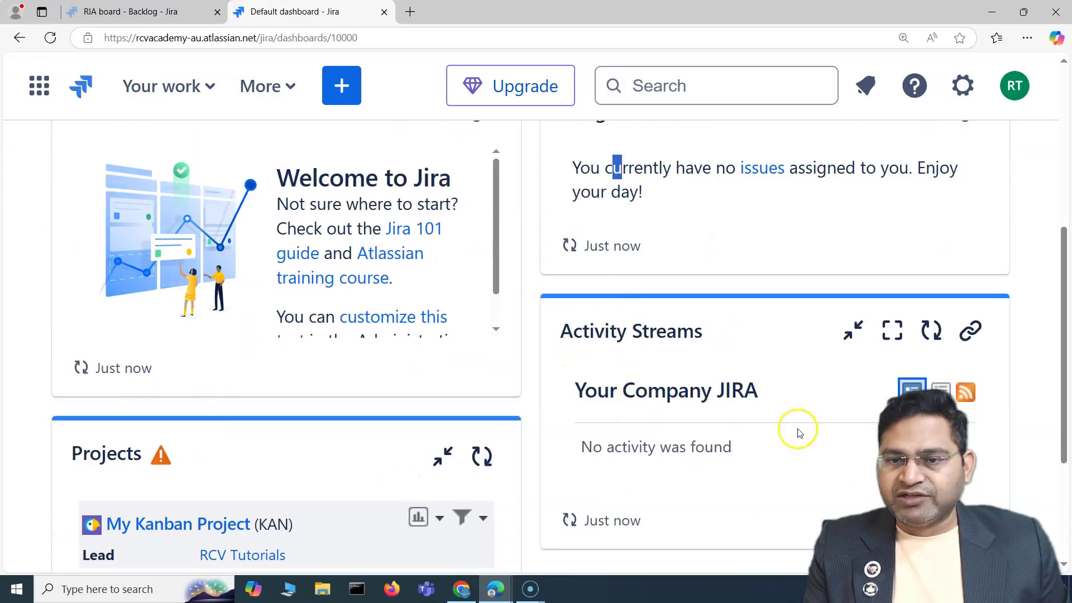
pyautogui.scroll(1, 604, 440)
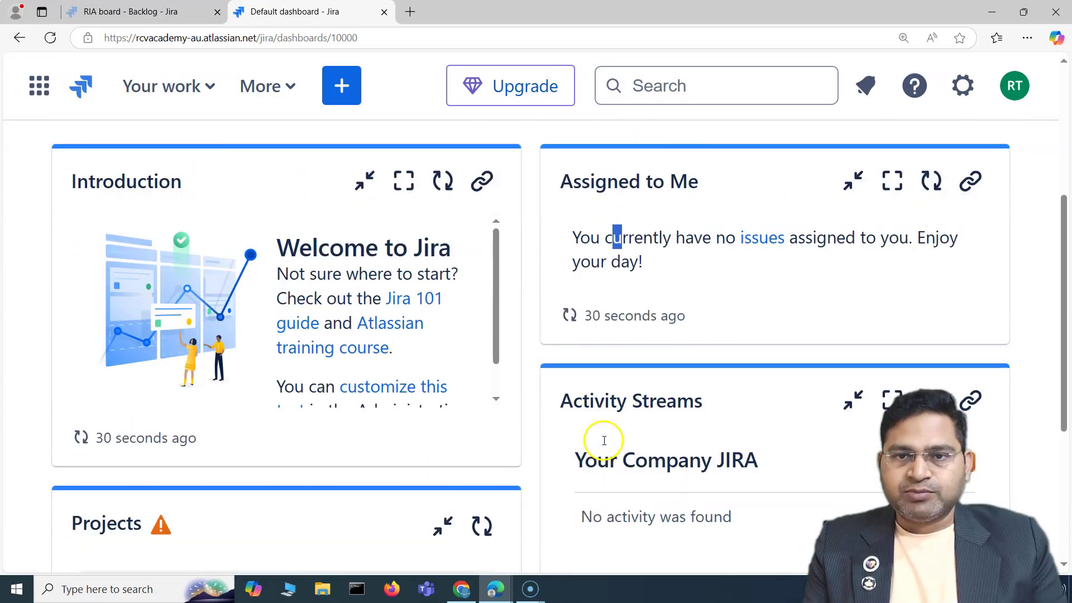
pyautogui.scroll(-3, 604, 441)
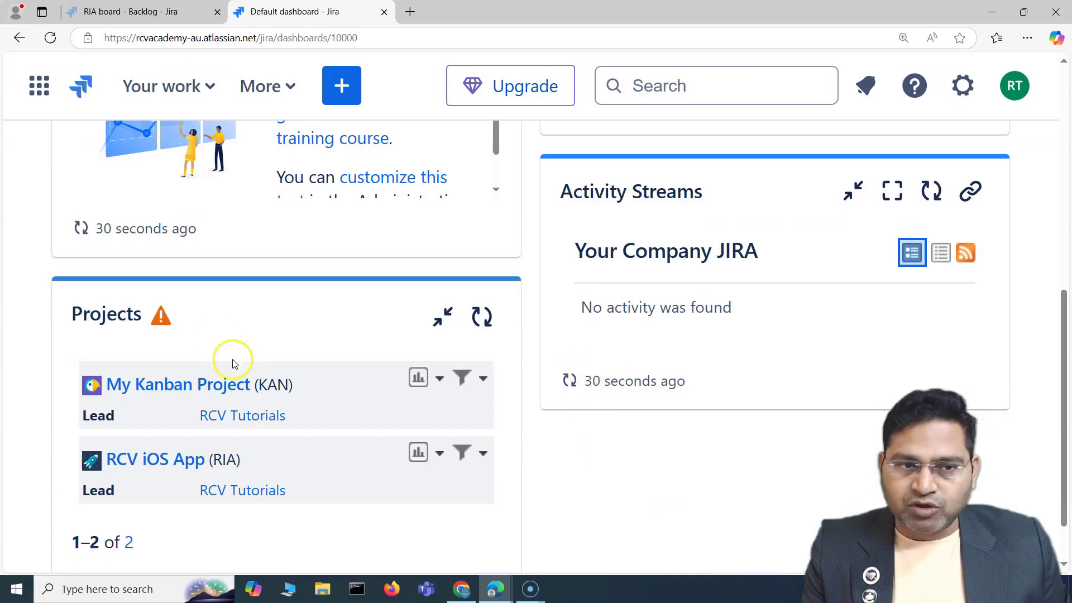
pyautogui.scroll(4, 313, 530)
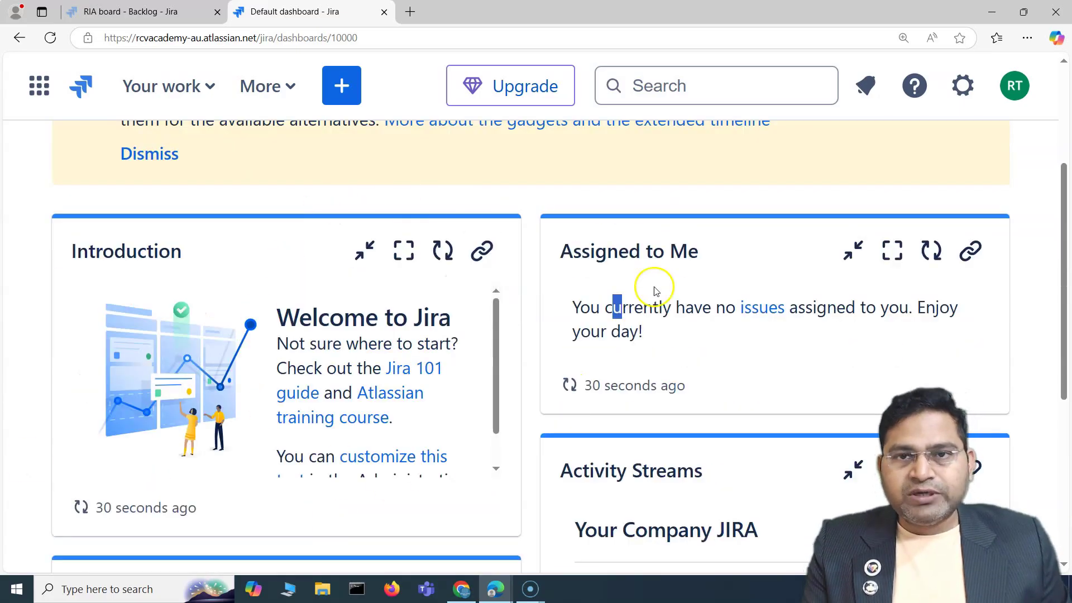
pyautogui.click(740, 192)
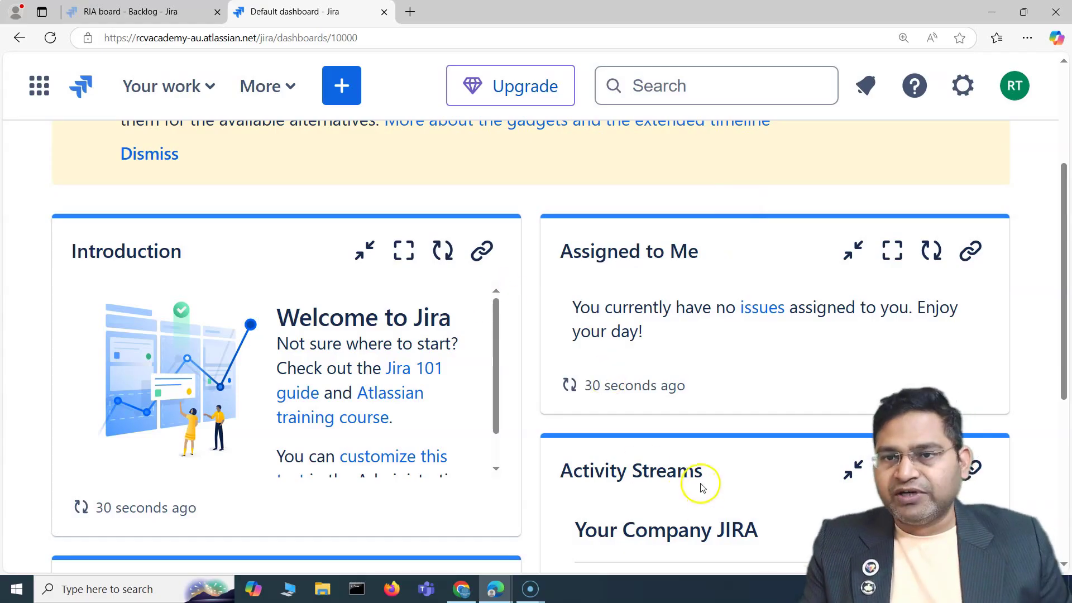
pyautogui.scroll(3, 587, 403)
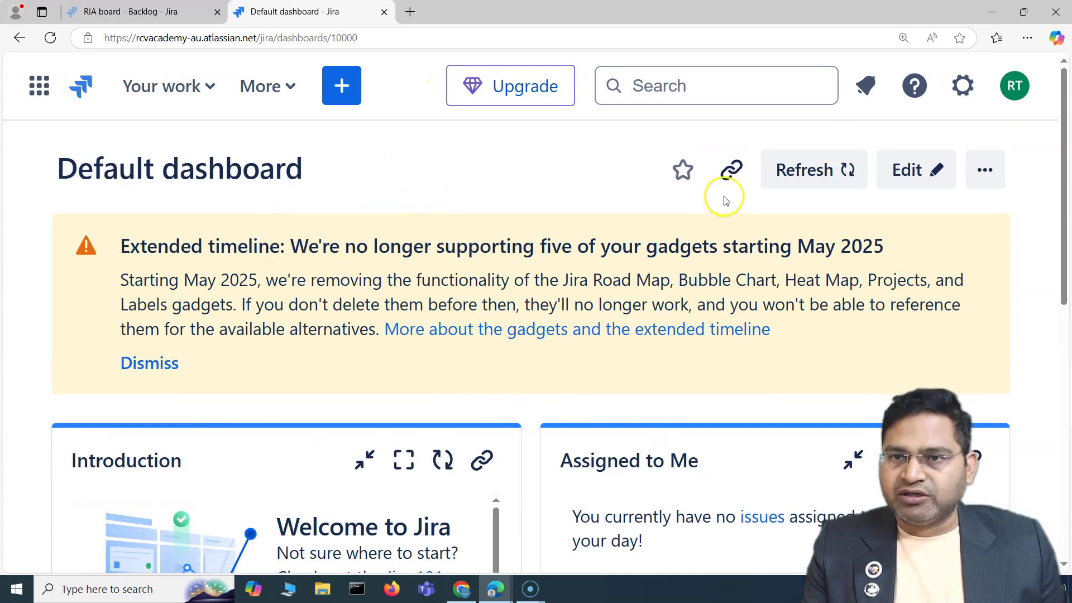
pyautogui.moveTo(93, 168); pyautogui.dragTo(146, 171)
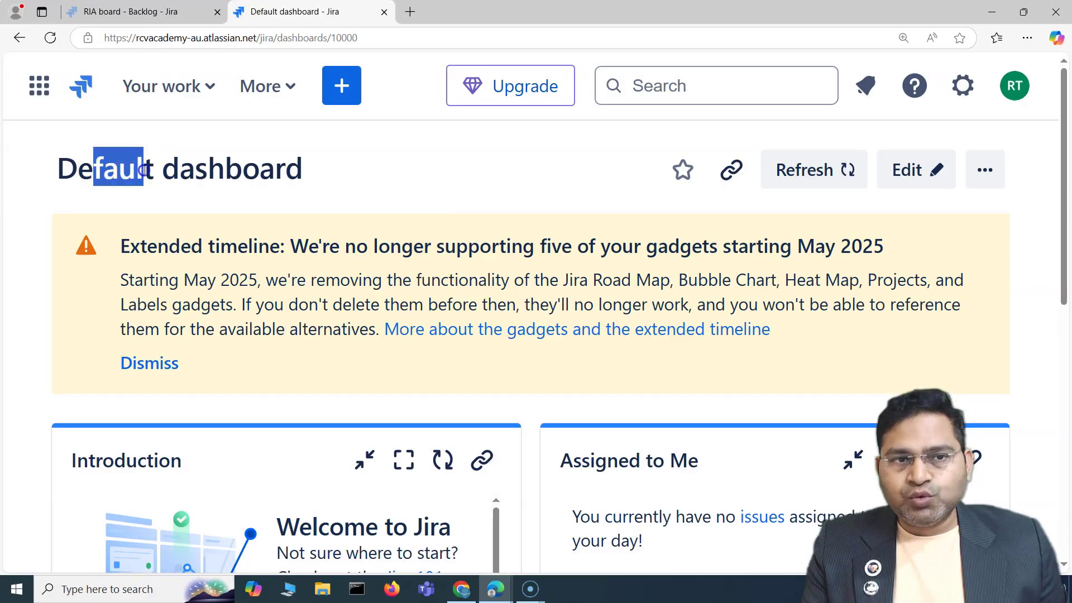
pyautogui.click(913, 170)
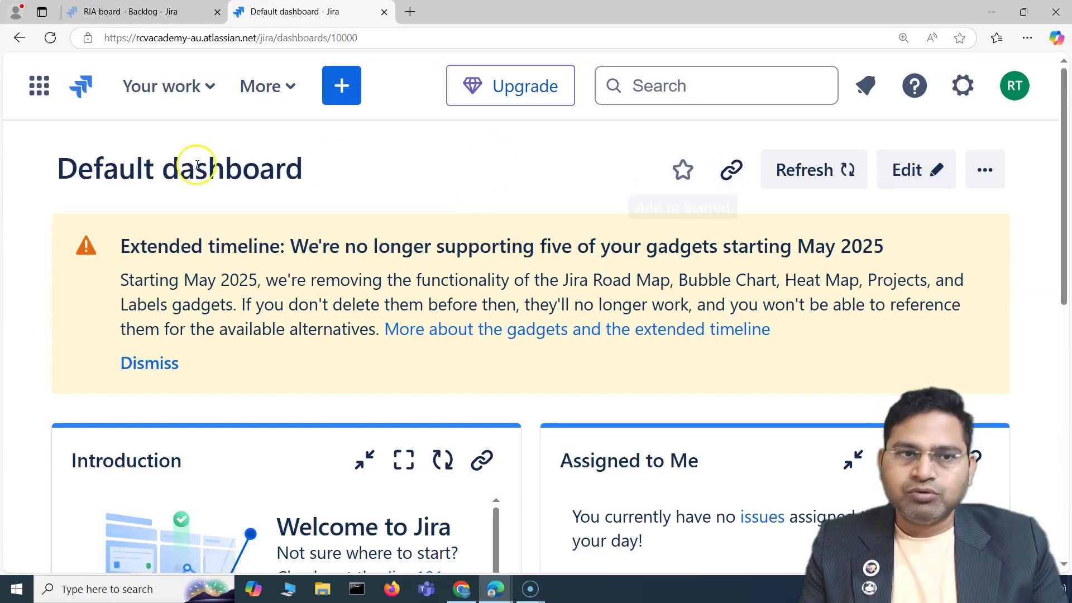
pyautogui.moveTo(65, 165); pyautogui.dragTo(446, 182)
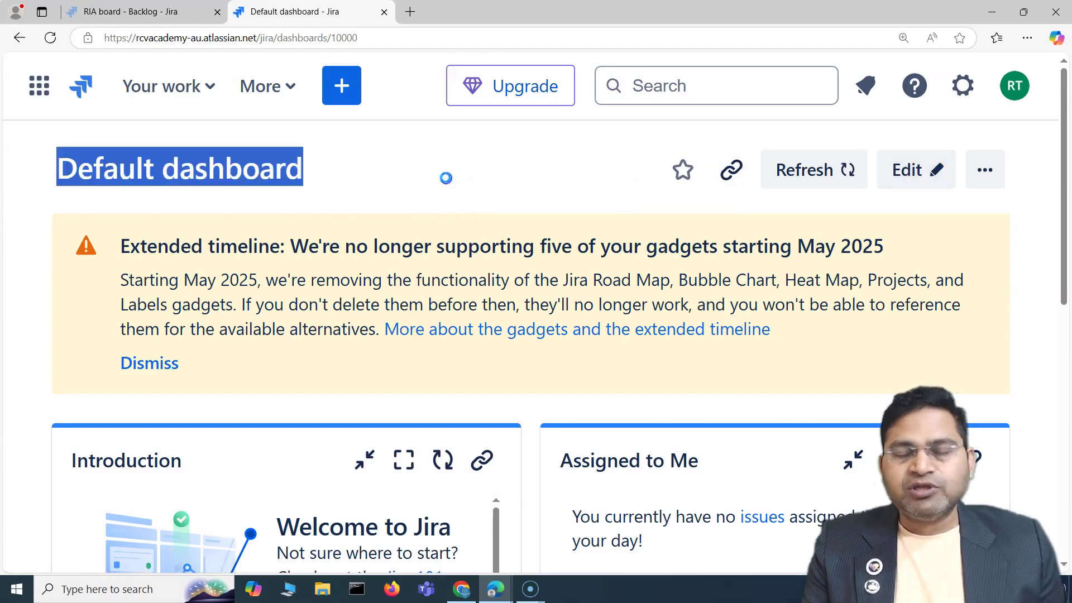
pyautogui.click(441, 138)
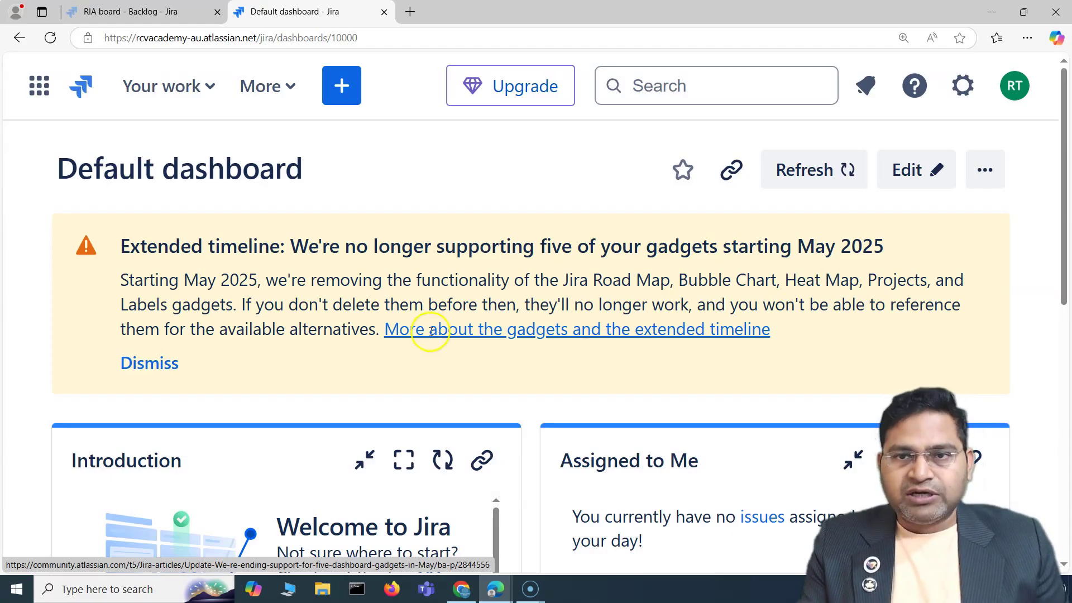
pyautogui.click(913, 183)
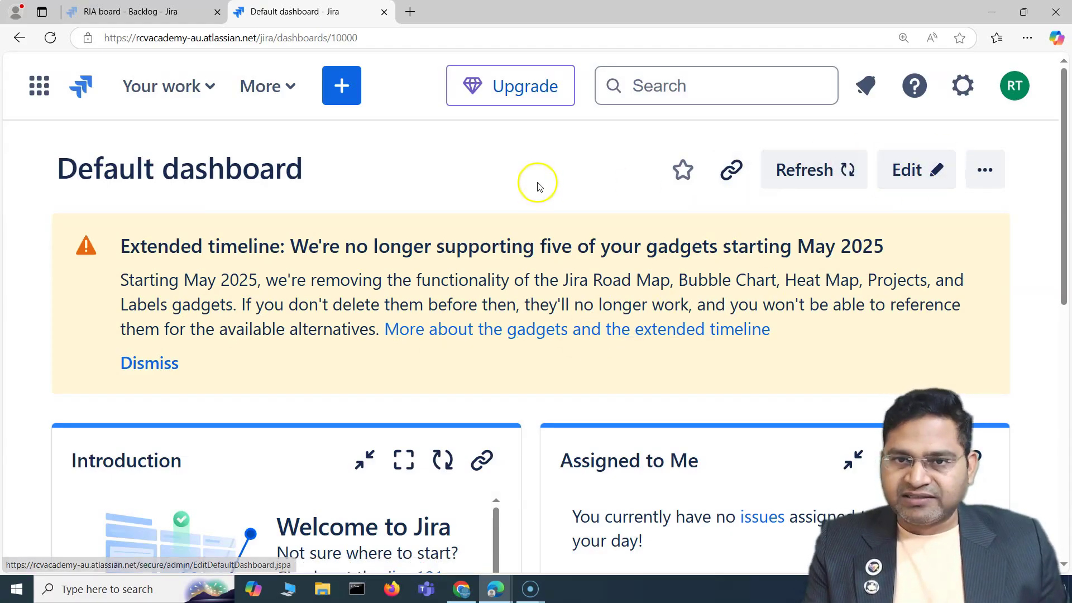
# Return to the list of all dashboards.
pyautogui.click(290, 96)
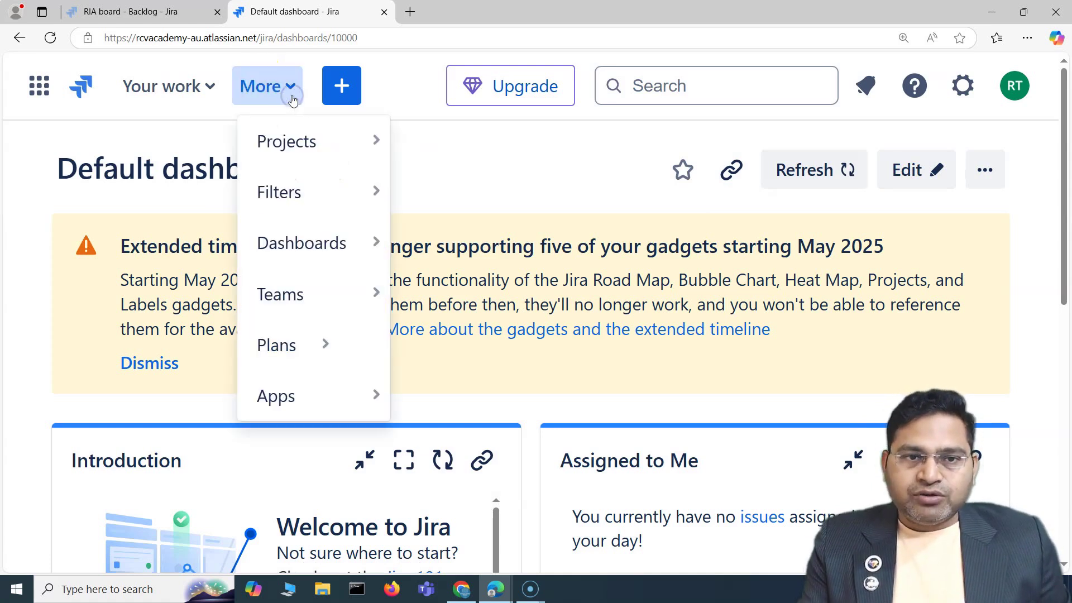
pyautogui.click(377, 245)
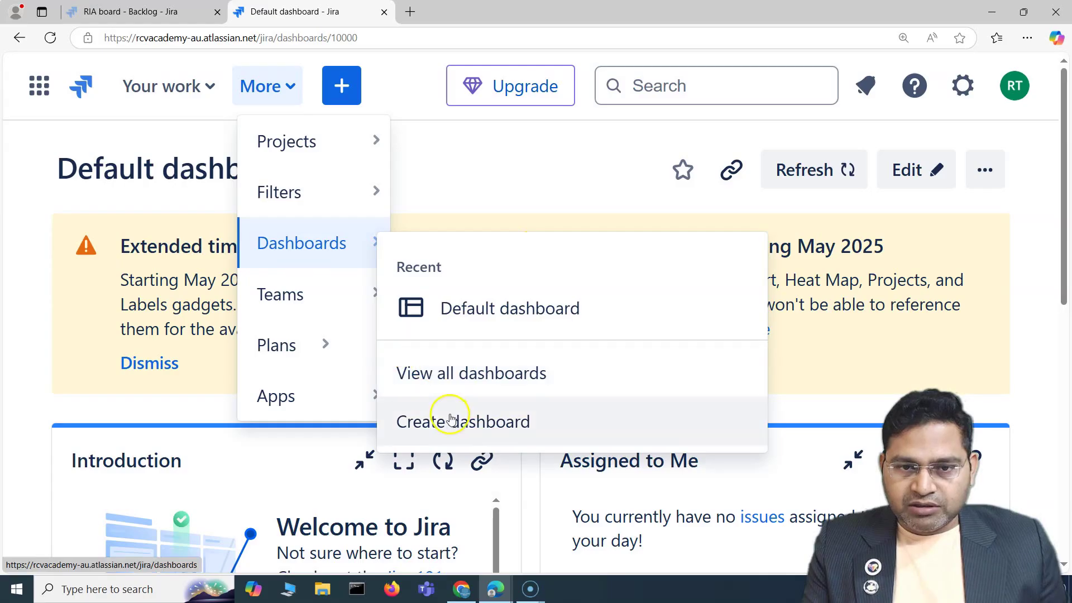
pyautogui.click(498, 380)
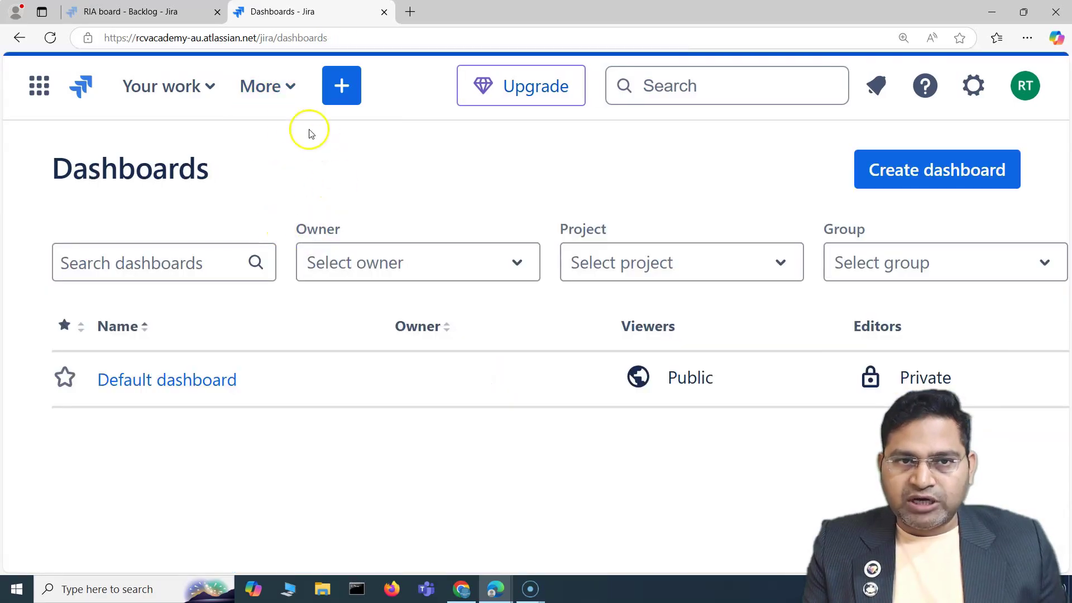
# Start creating a new dashboard and name it "RCV Academy iOS Project Dashboard".
pyautogui.click(297, 94)
pyautogui.click(369, 246)
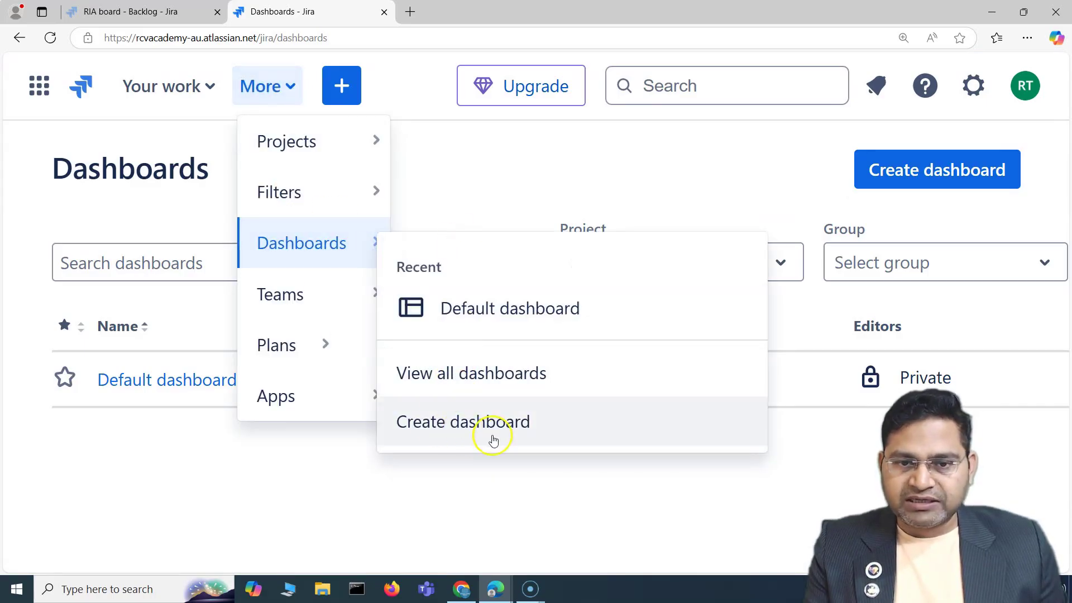
pyautogui.click(653, 162)
pyautogui.click(938, 173)
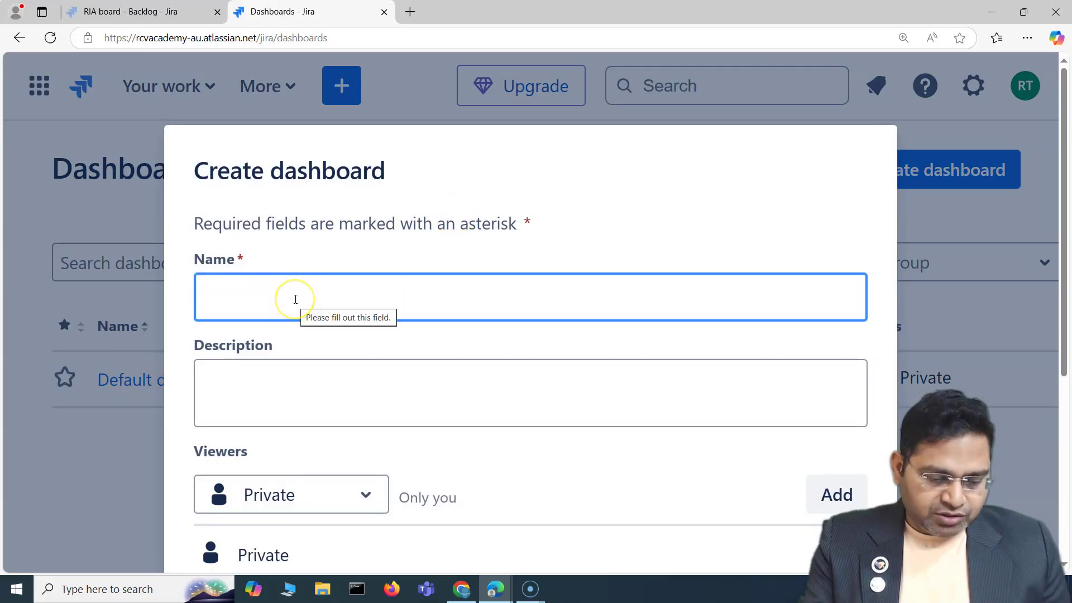
pyautogui.write('RCV Academy Pro')
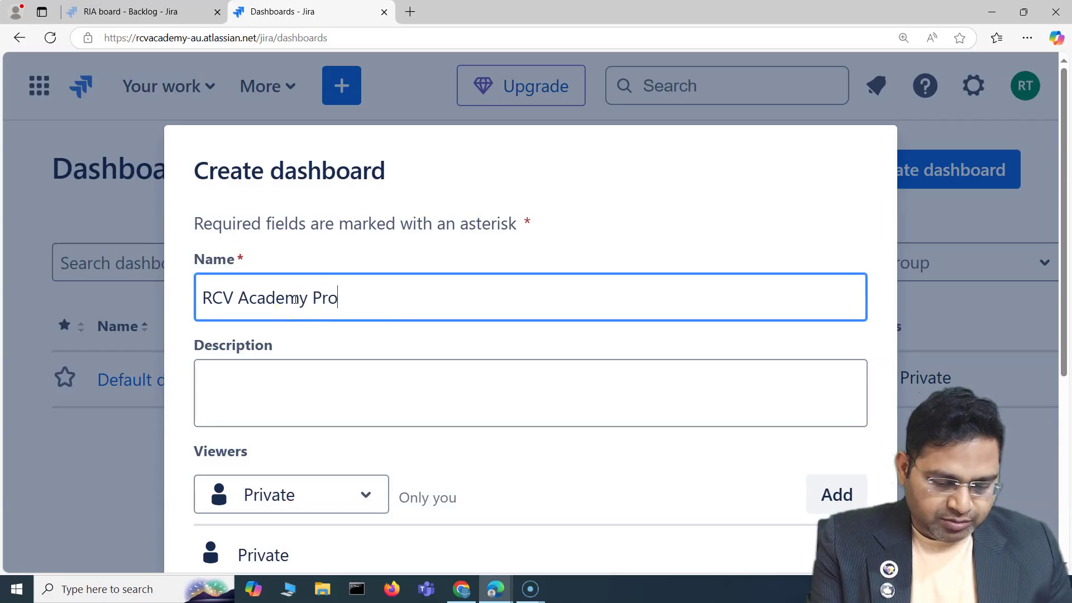
pyautogui.write('ject Dashboard')
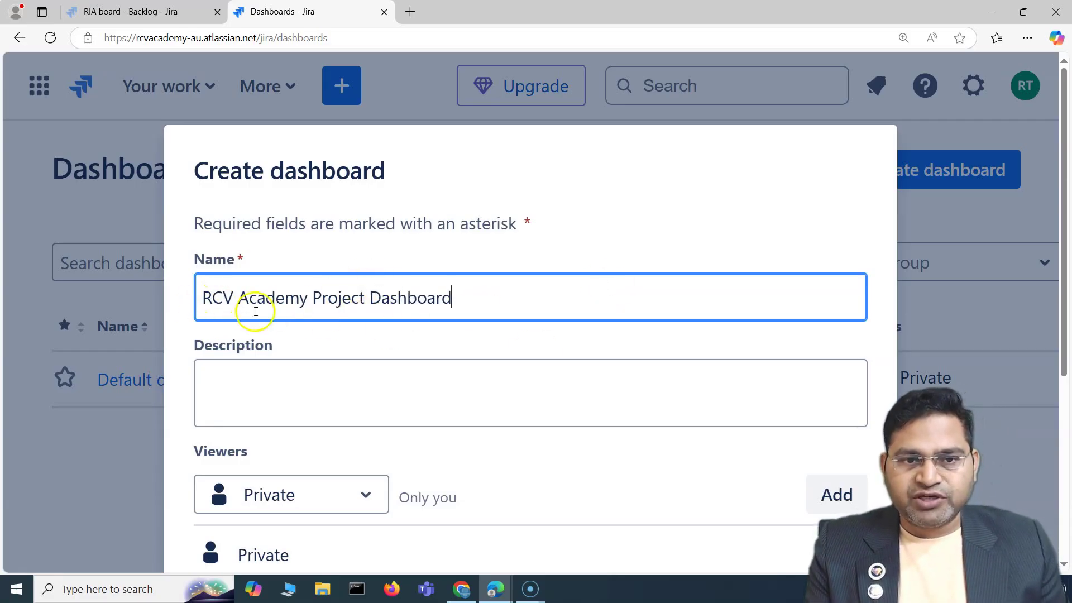
pyautogui.click(312, 297)
pyautogui.write('iOS')
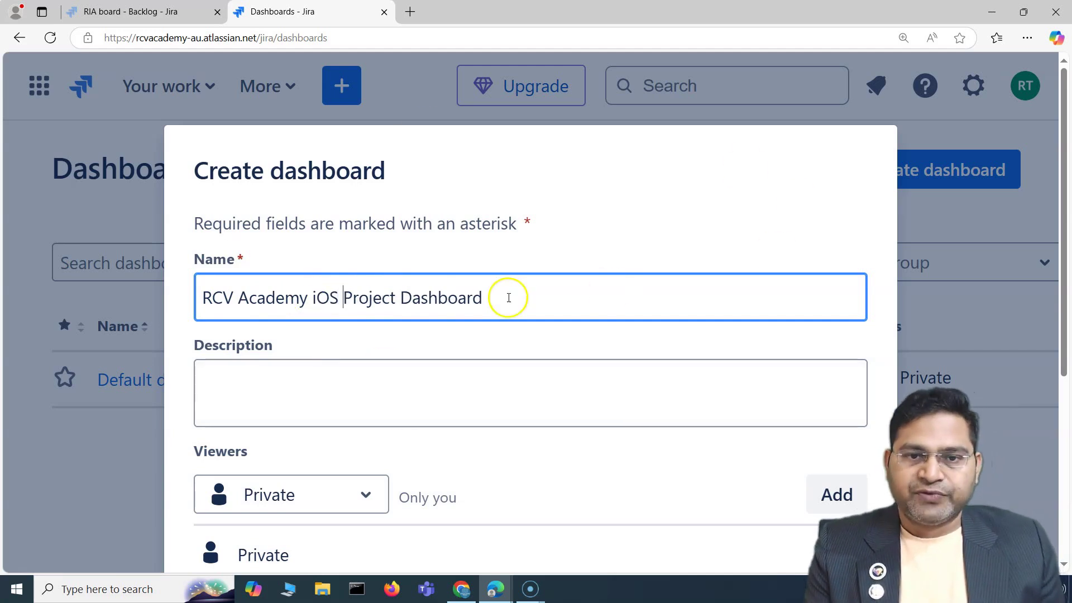
# Copy the dashboard name "RCV Academy iOS Project Dashboard" into the new dashboard's description.
pyautogui.moveTo(509, 297); pyautogui.dragTo(203, 293)
pyautogui.click(623, 208)
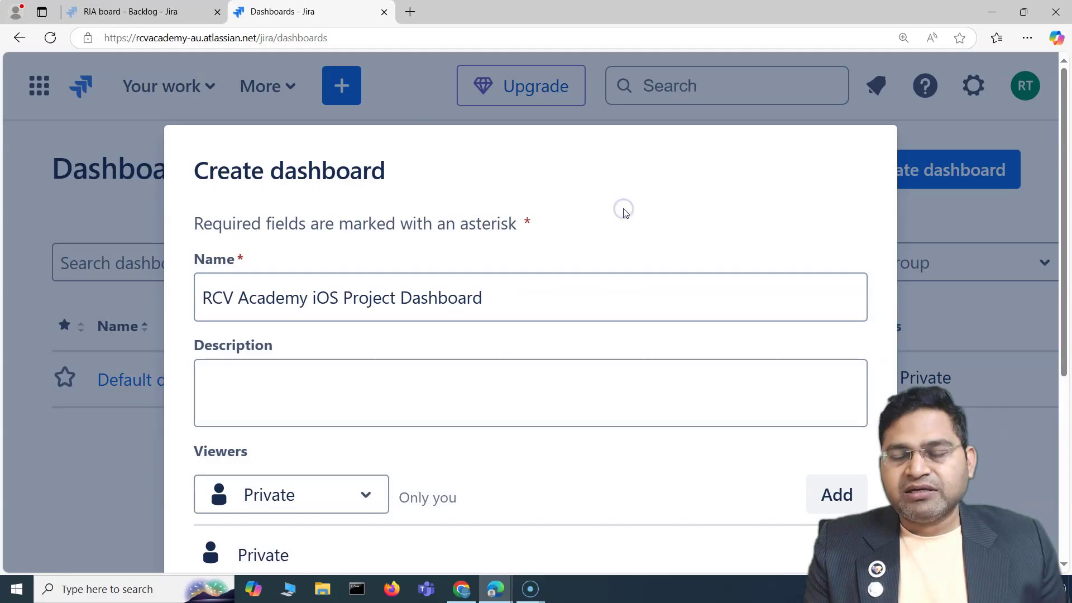
pyautogui.moveTo(486, 297); pyautogui.dragTo(411, 235)
pyautogui.tripleClick(480, 293)
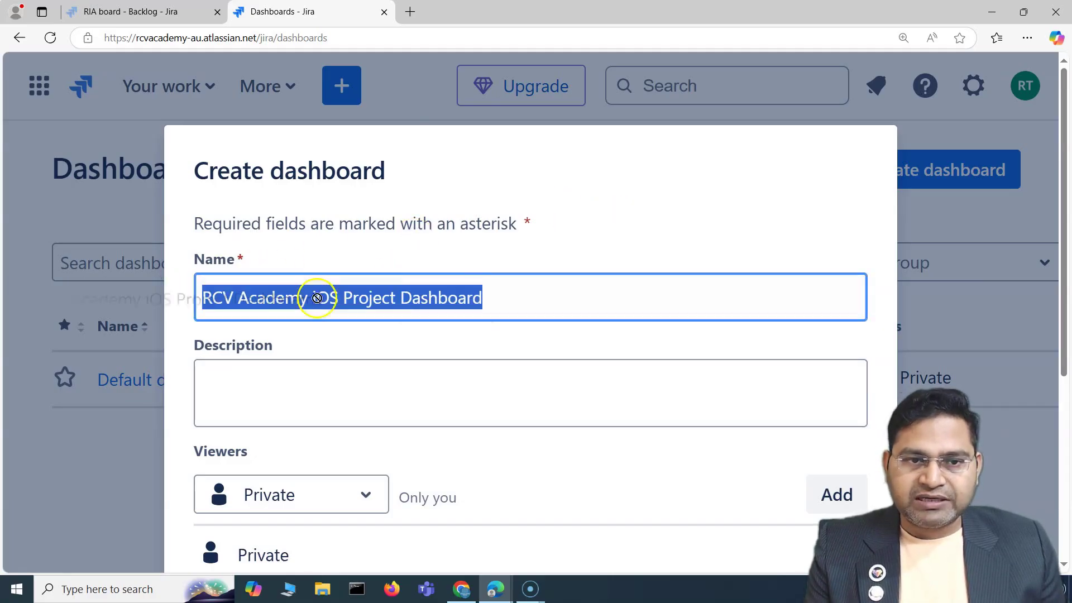
pyautogui.click(268, 296)
pyautogui.moveTo(502, 297); pyautogui.dragTo(190, 303)
pyautogui.hotkey('ctrl', 'c')
pyautogui.click(229, 383)
pyautogui.hotkey('ctrl', 'v')
# Choose the RCV iOS App project as the viewer type for the new dashboard.
pyautogui.scroll(-2, 294, 371)
pyautogui.scroll(-3, 371, 376)
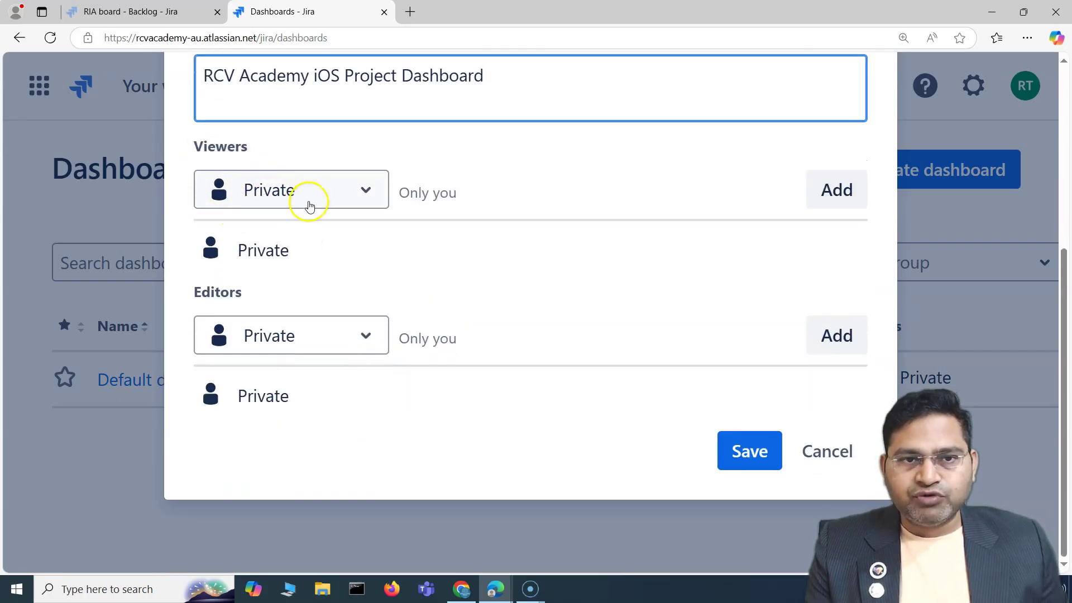
pyautogui.click(287, 198)
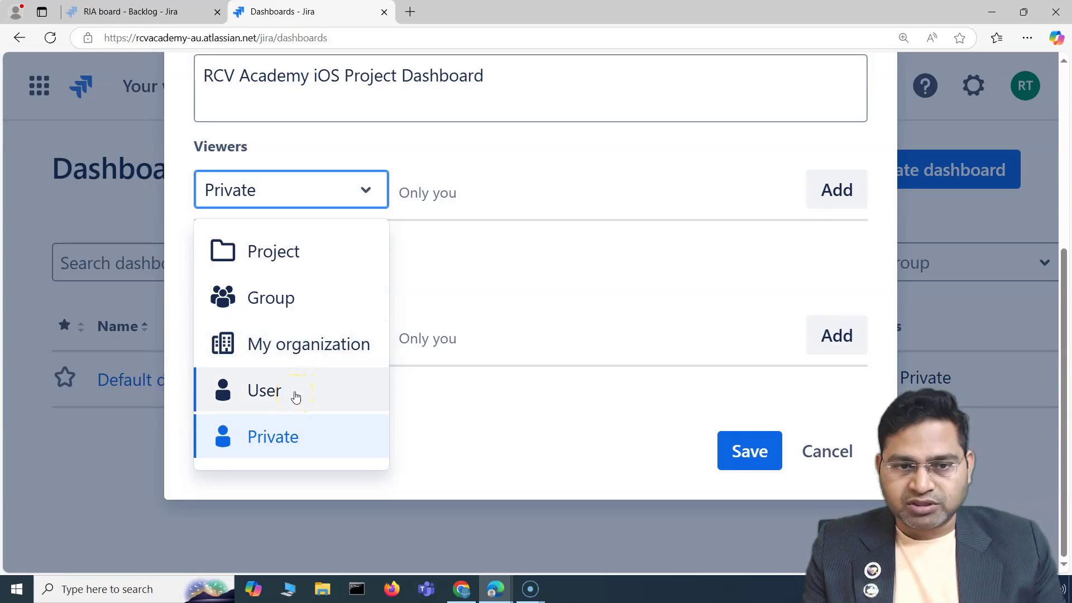
pyautogui.click(275, 251)
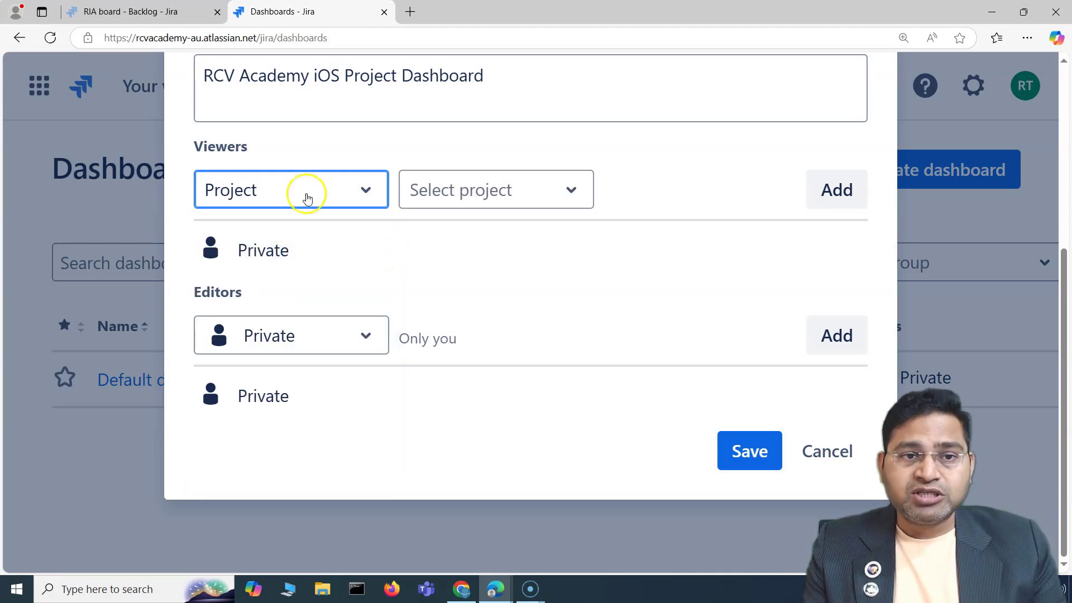
pyautogui.click(461, 196)
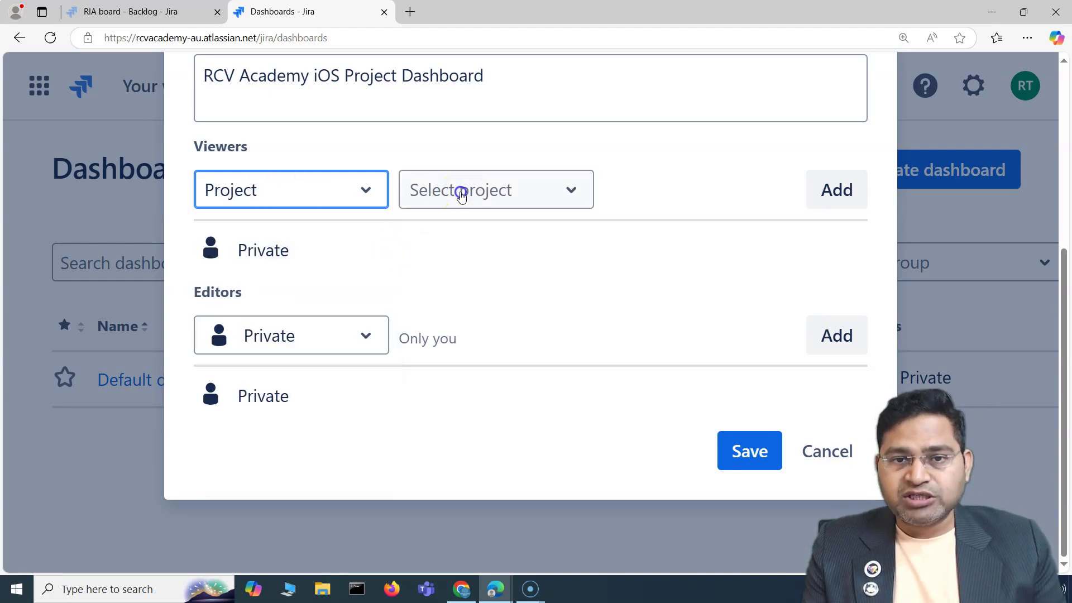
pyautogui.click(467, 298)
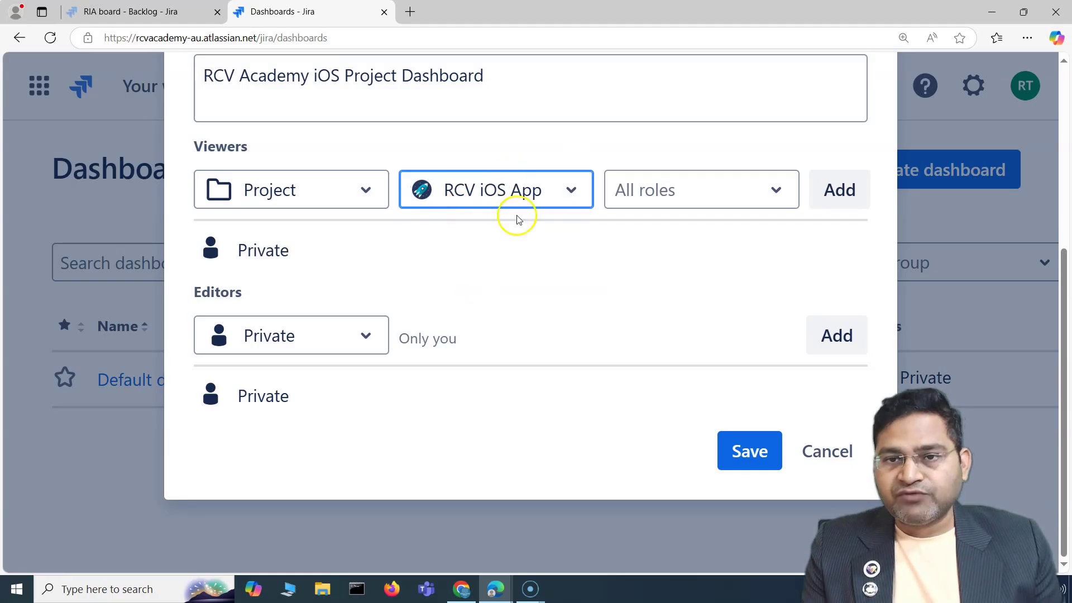
# Add the project's atlassian-addons-project-access and Administrators roles to the dashboard's viewers.
pyautogui.scroll(3, 391, 279)
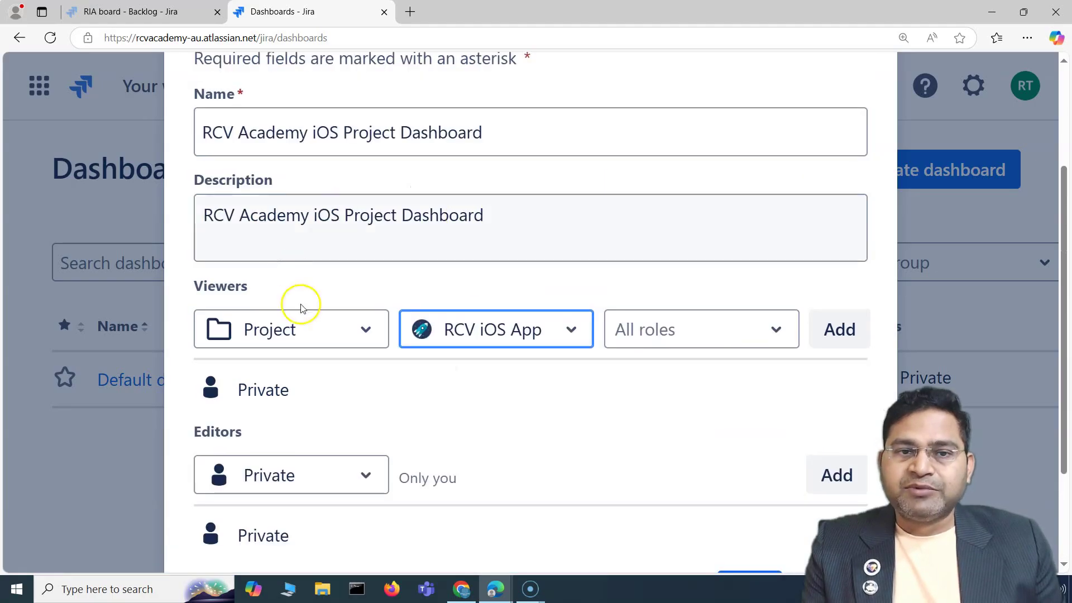
pyautogui.click(743, 333)
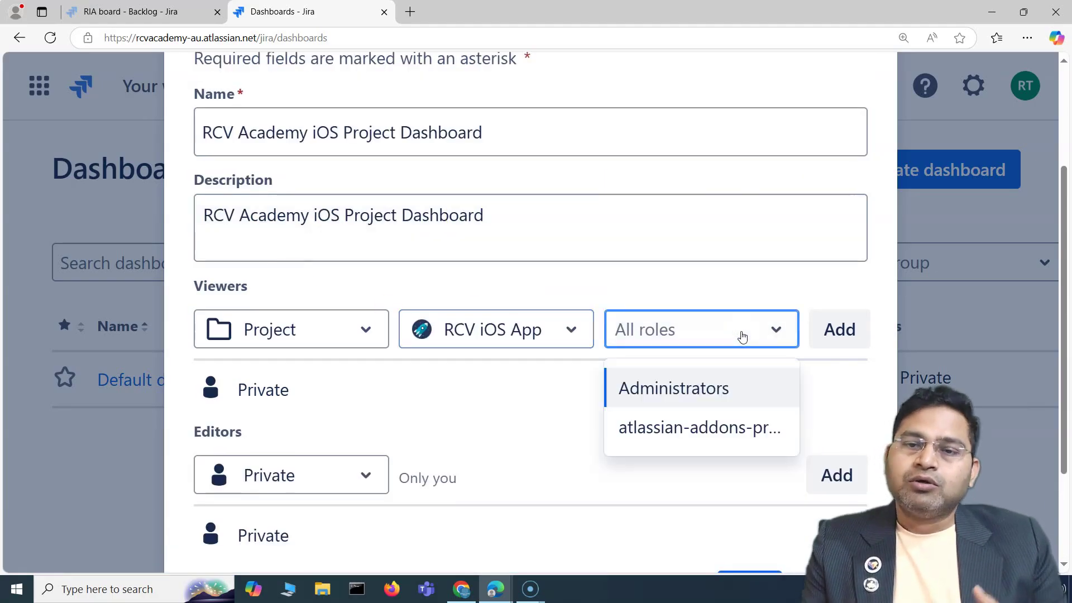
pyautogui.click(678, 439)
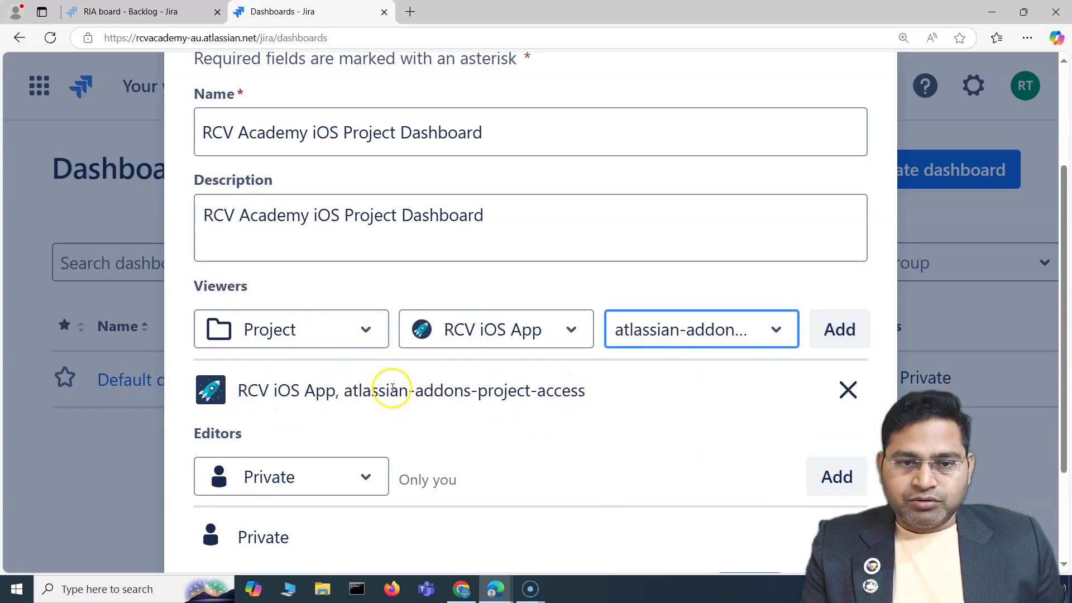
pyautogui.click(736, 329)
pyautogui.click(696, 427)
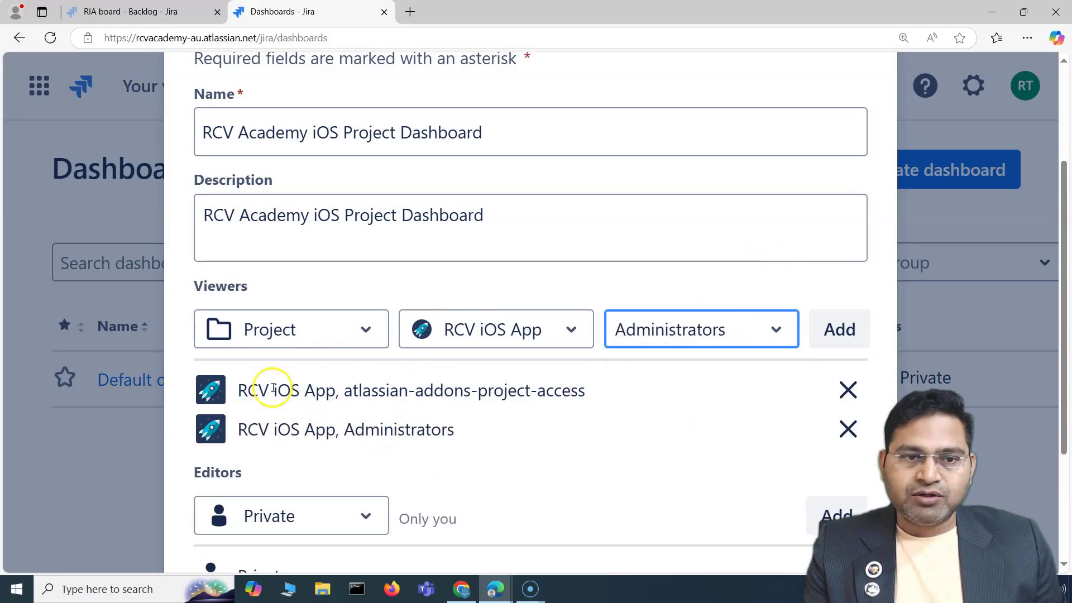
# Add an individual user as the dashboard's editor, finding the person by the first letters of the name.
pyautogui.scroll(3, 383, 418)
pyautogui.scroll(-5, 363, 287)
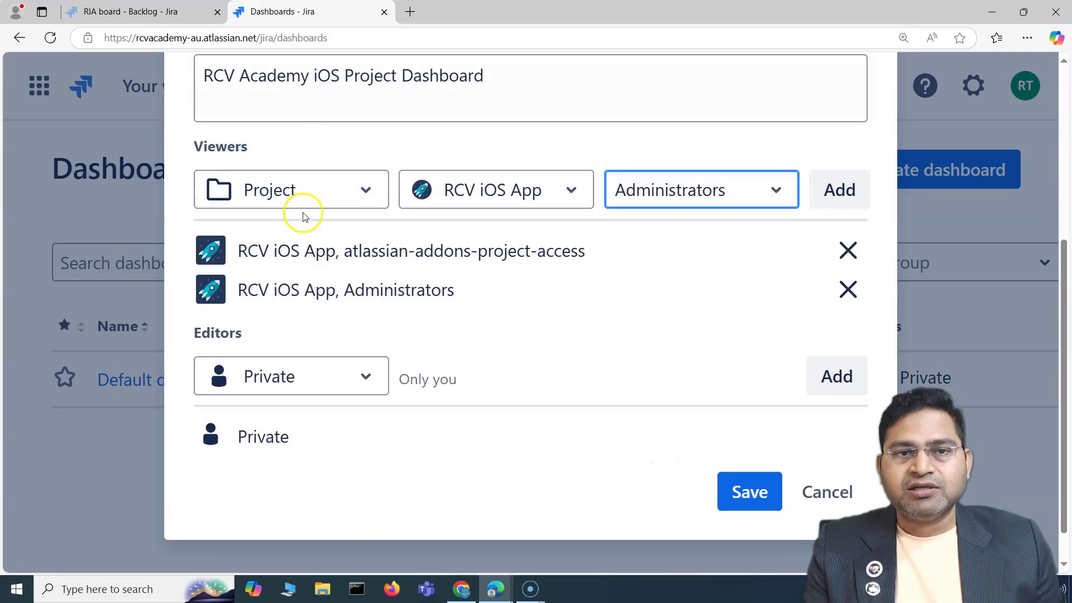
pyautogui.scroll(2, 280, 301)
pyautogui.scroll(-3, 365, 342)
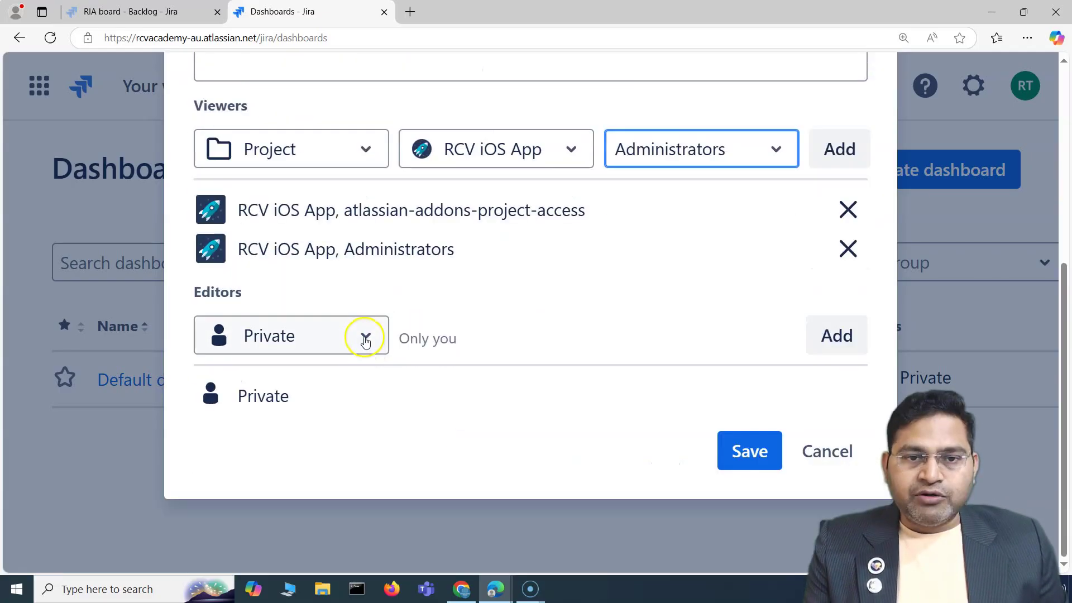
pyautogui.doubleClick(445, 339)
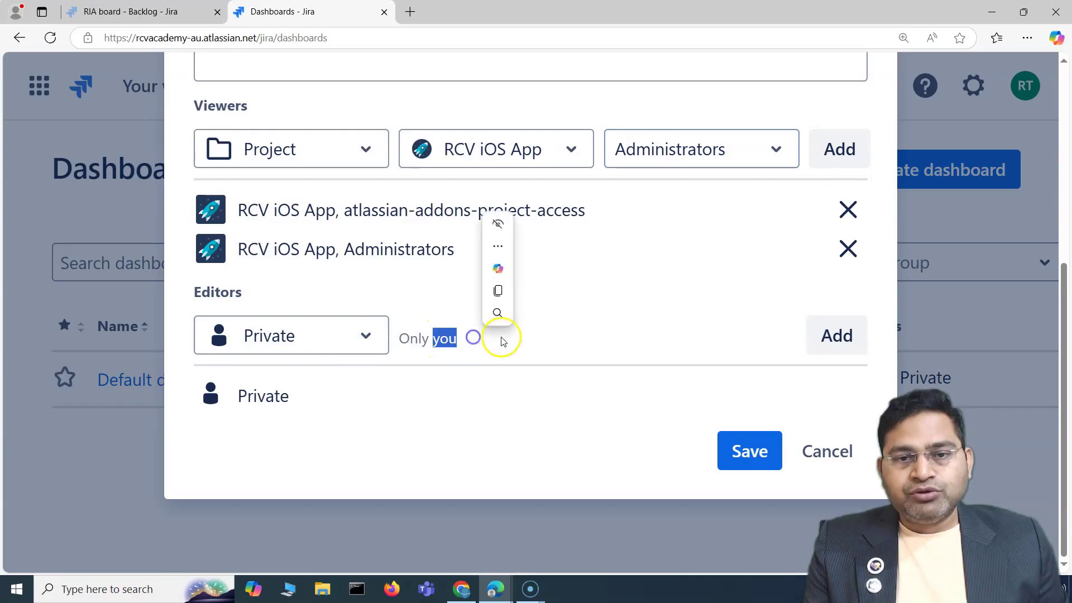
pyautogui.click(360, 342)
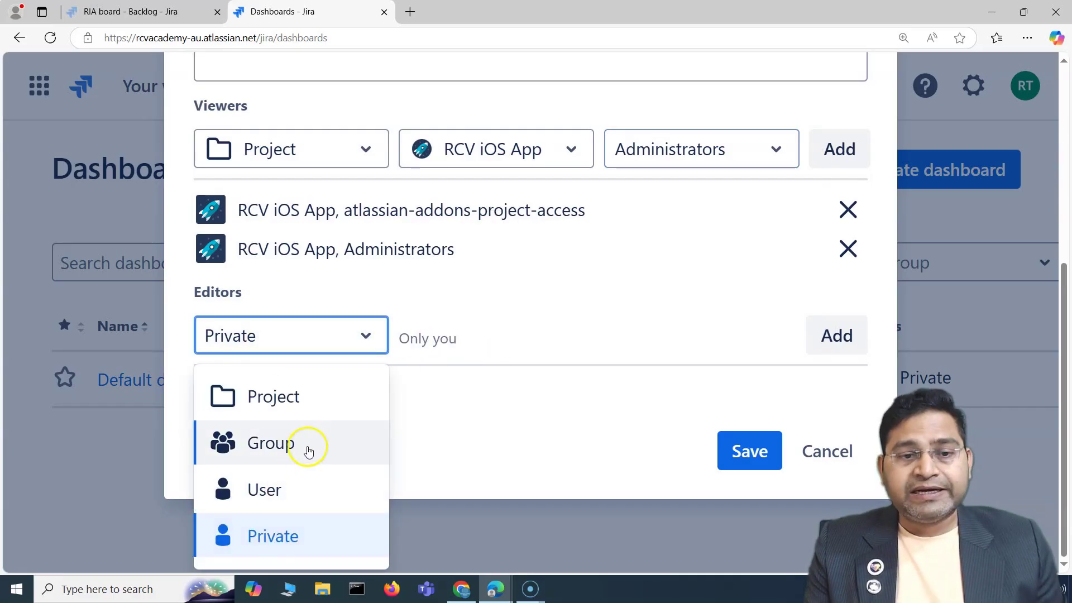
pyautogui.click(291, 498)
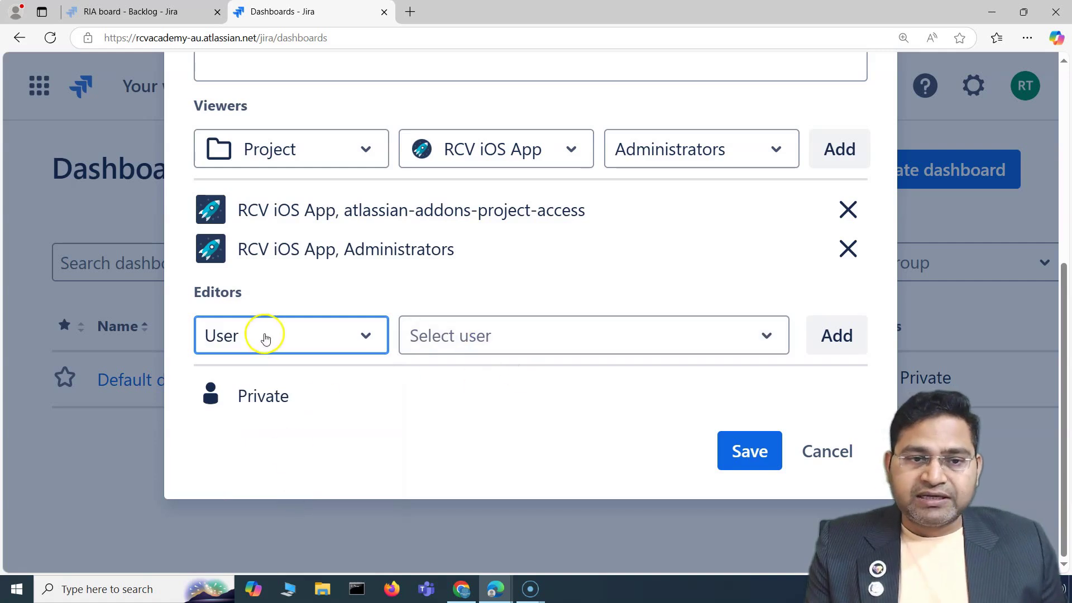
pyautogui.click(480, 340)
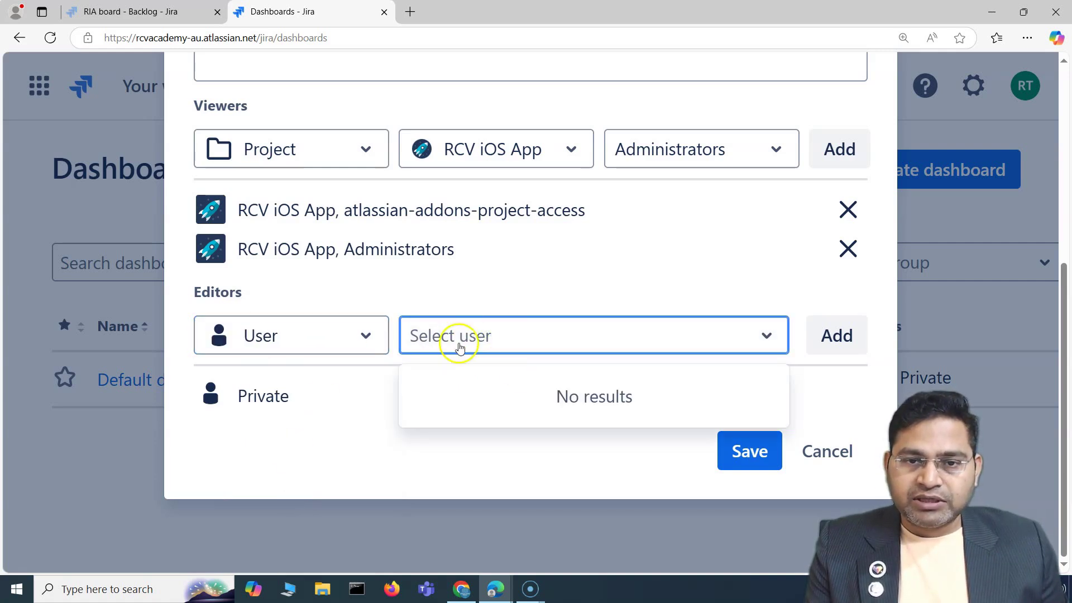
pyautogui.write('ra')
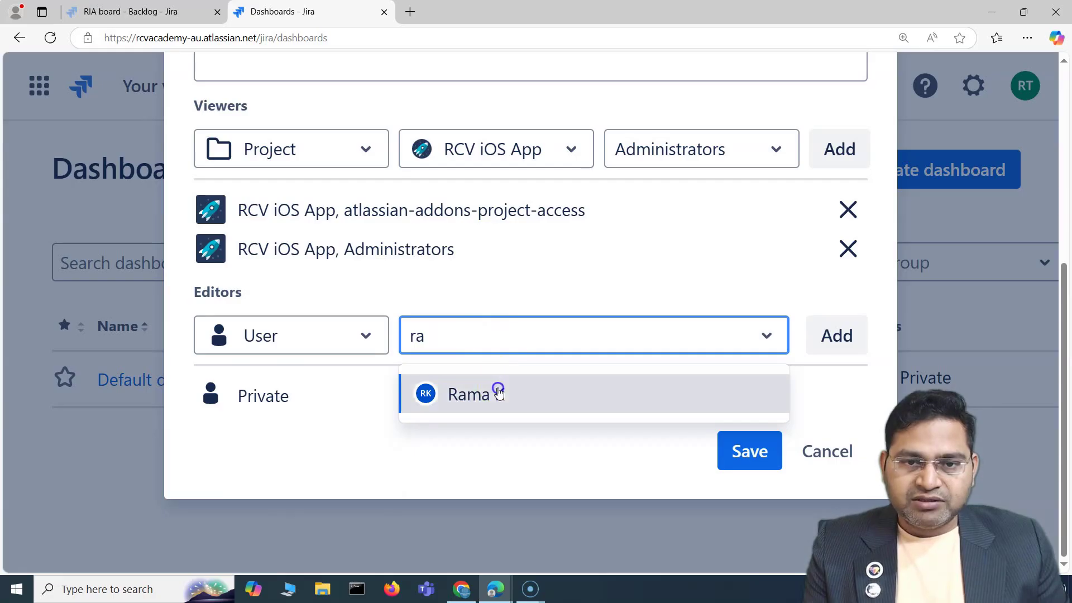
pyautogui.click(495, 390)
pyautogui.click(831, 337)
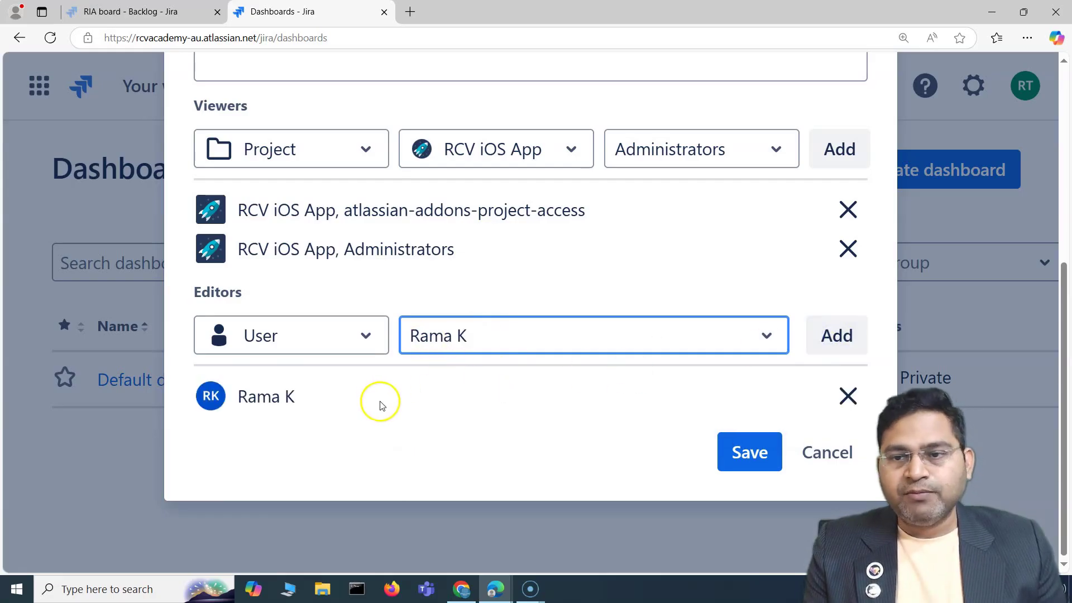
# Review the dashboard details, save the new dashboard and dismiss the creation notification.
pyautogui.scroll(1, 310, 503)
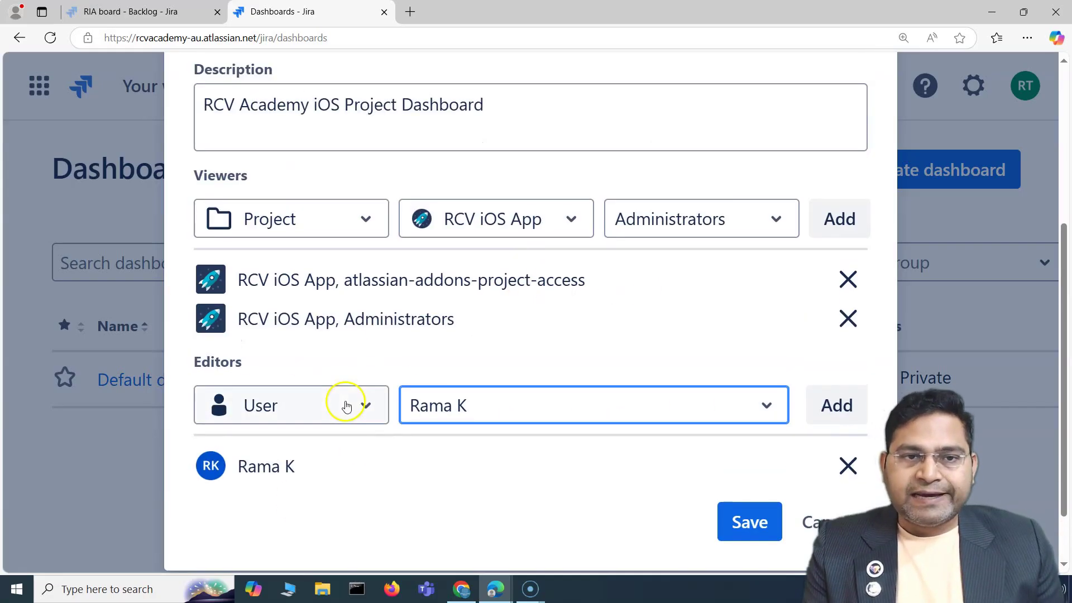
pyautogui.scroll(3, 279, 108)
pyautogui.scroll(2, 471, 306)
pyautogui.scroll(-5, 471, 306)
pyautogui.click(746, 451)
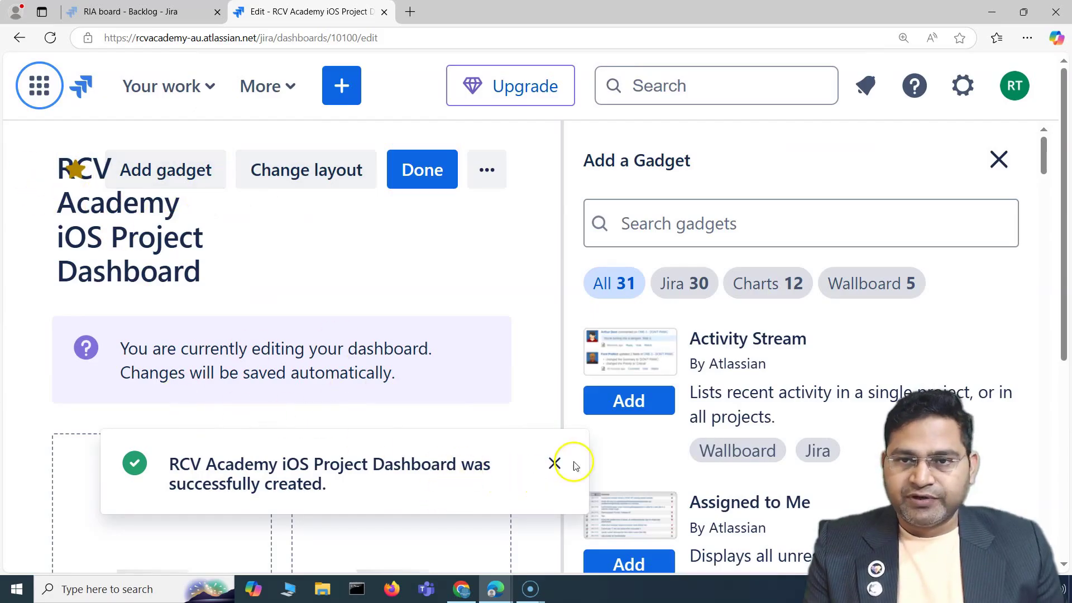
pyautogui.click(554, 463)
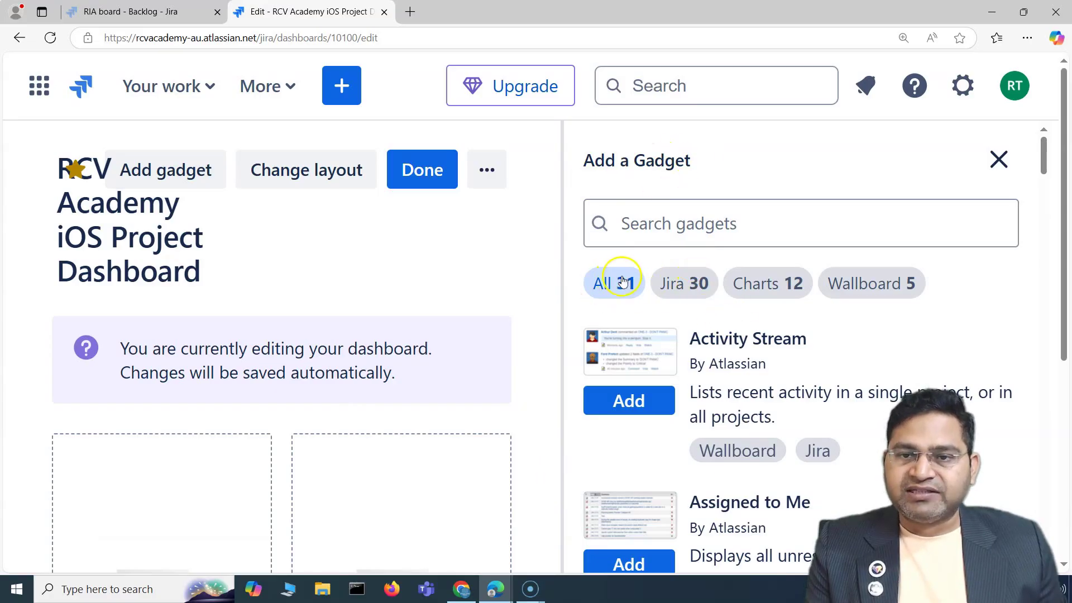
# Add the Activity Stream gadget from the gadget list to the dashboard.
pyautogui.scroll(-6, 827, 355)
pyautogui.scroll(6, 815, 364)
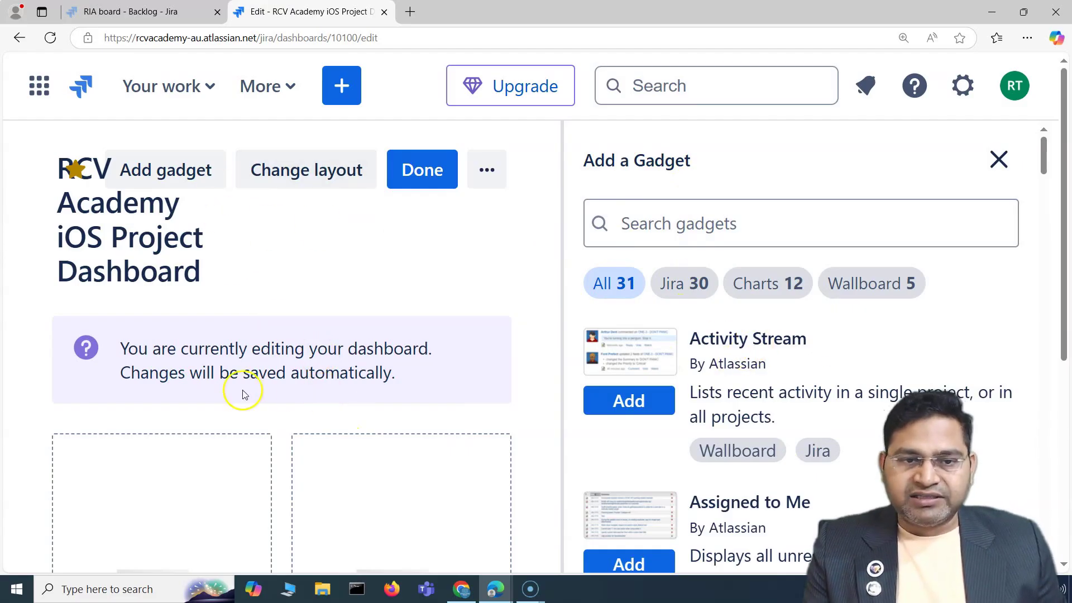
pyautogui.scroll(-2, 242, 394)
pyautogui.scroll(1, 718, 240)
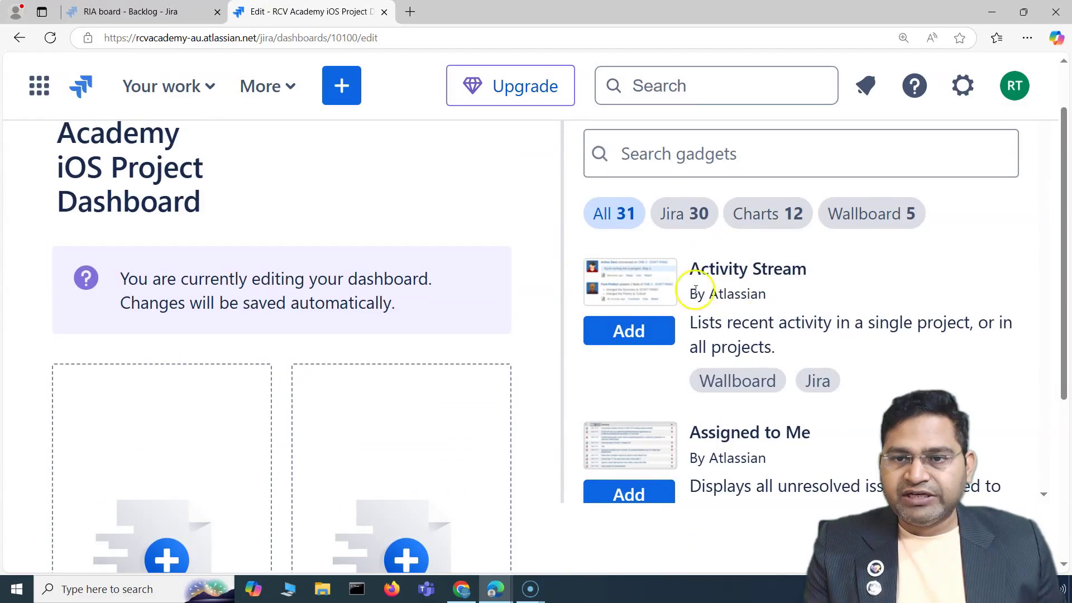
pyautogui.click(638, 332)
# Examine the activity entries in the new Activity Stream gadget from the latest to the oldest.
pyautogui.scroll(-2, 447, 368)
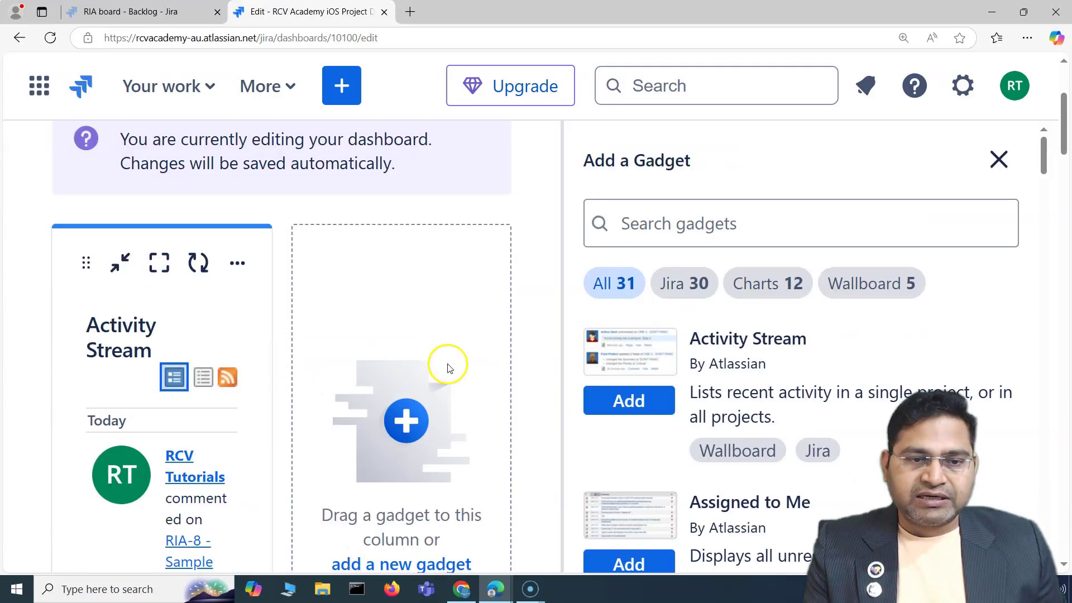
pyautogui.scroll(-2, 447, 369)
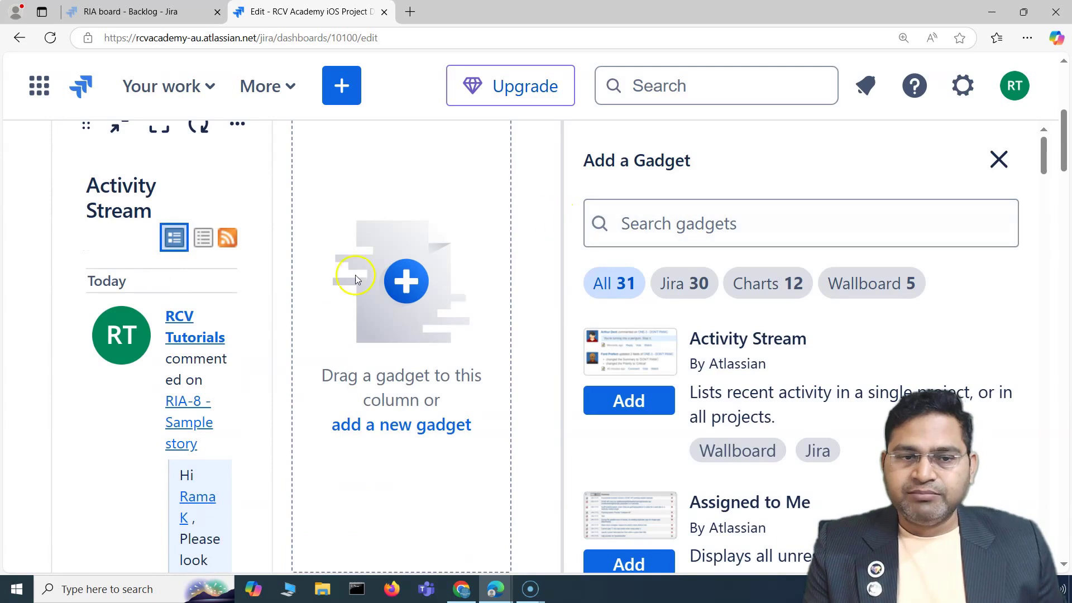
pyautogui.scroll(-5, 215, 411)
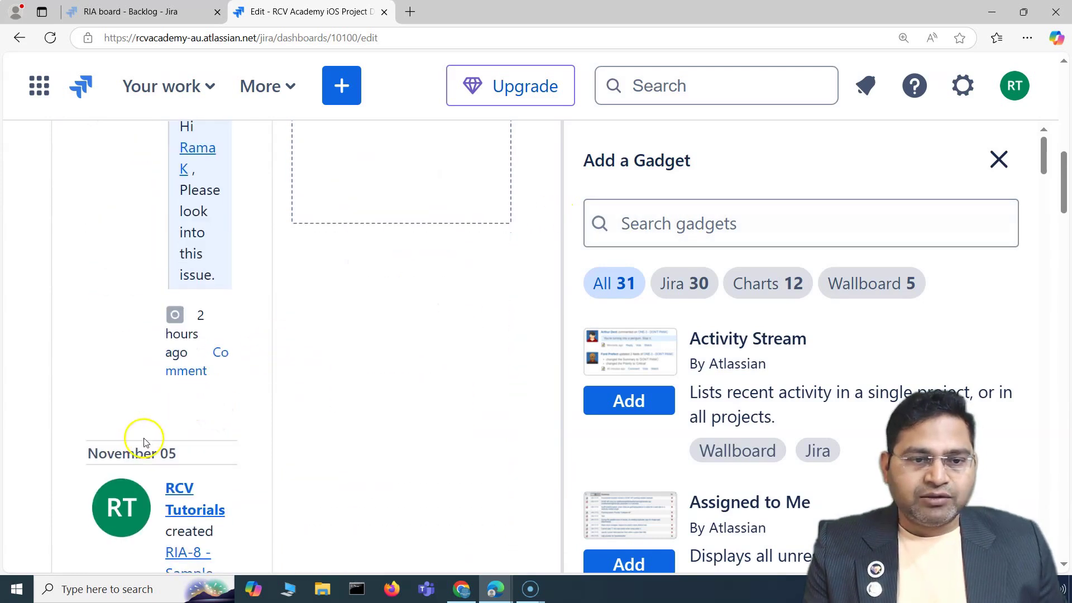
pyautogui.scroll(-5, 144, 440)
pyautogui.scroll(9, 144, 430)
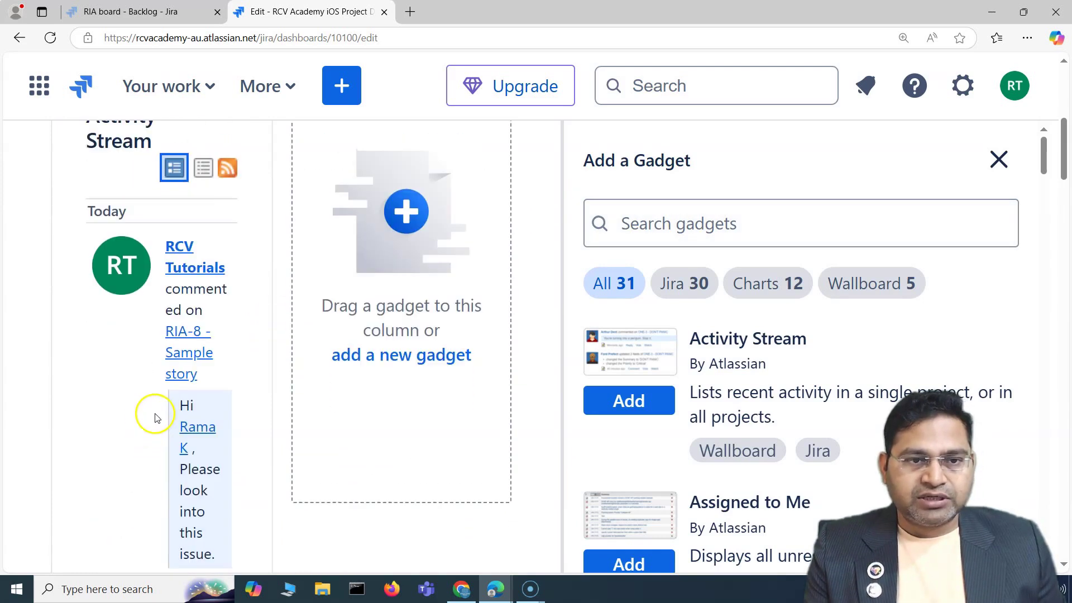
pyautogui.scroll(5, 158, 548)
pyautogui.scroll(-18, 151, 485)
pyautogui.scroll(-8, 150, 480)
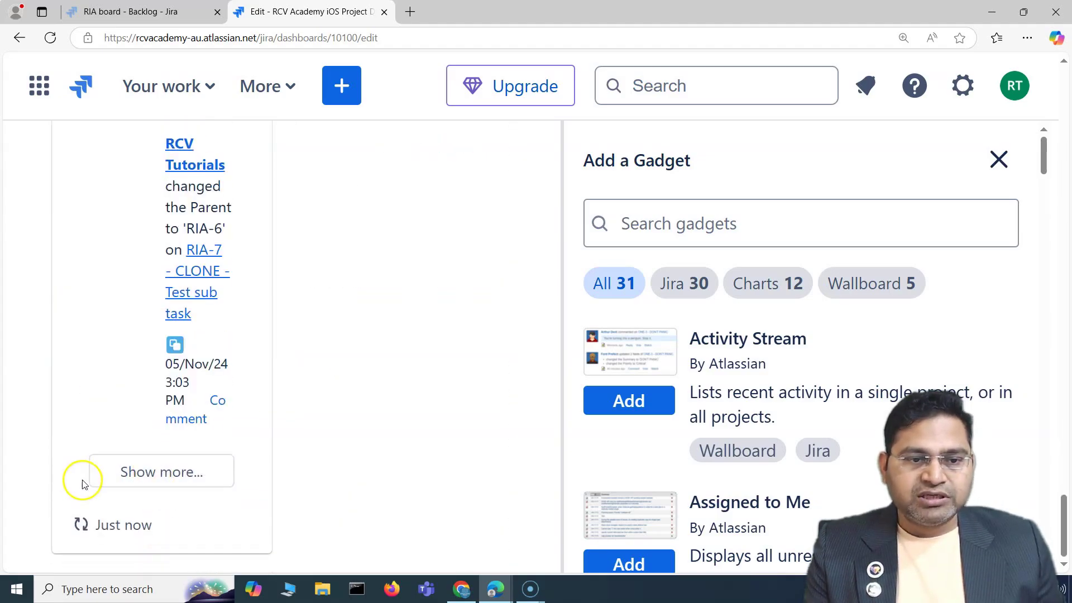
pyautogui.scroll(20, 159, 410)
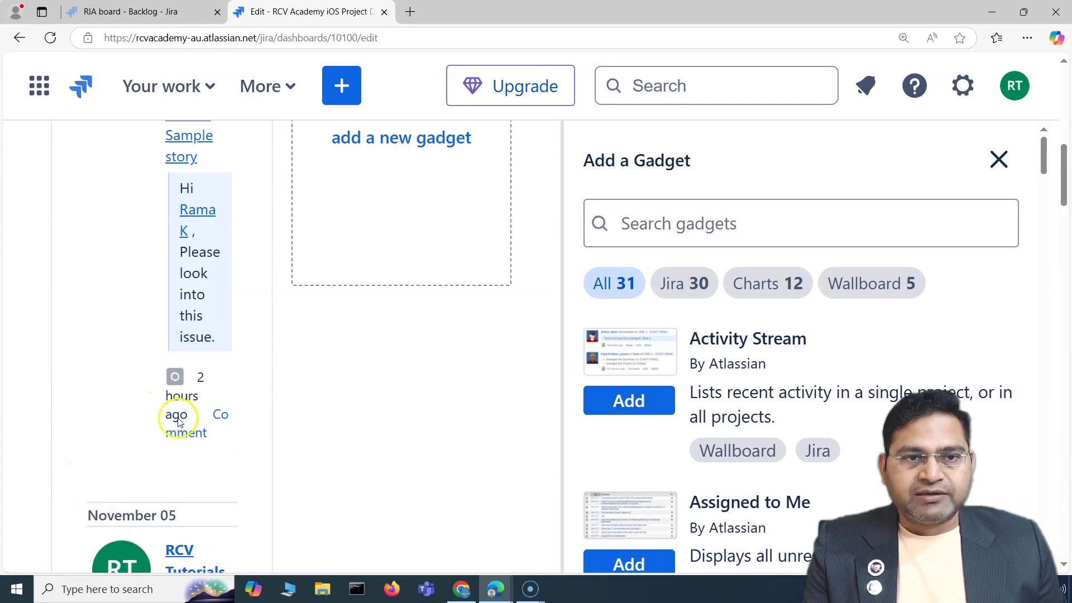
pyautogui.scroll(5, 177, 422)
# Open the Activity Stream gadget's configuration and examine its name, filter, item limit and automatic refresh settings.
pyautogui.click(236, 324)
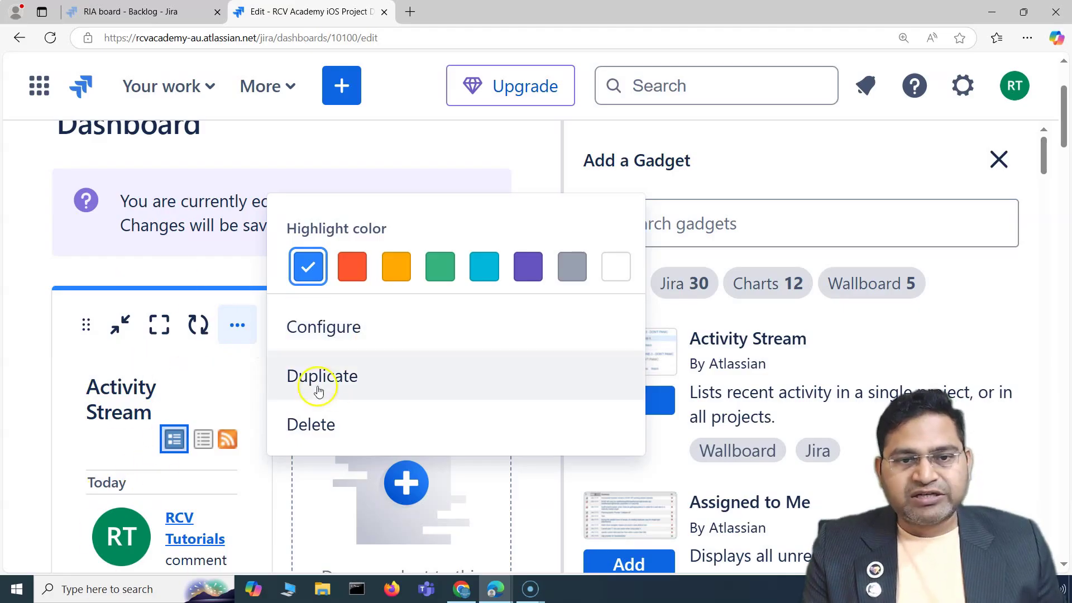
pyautogui.click(354, 329)
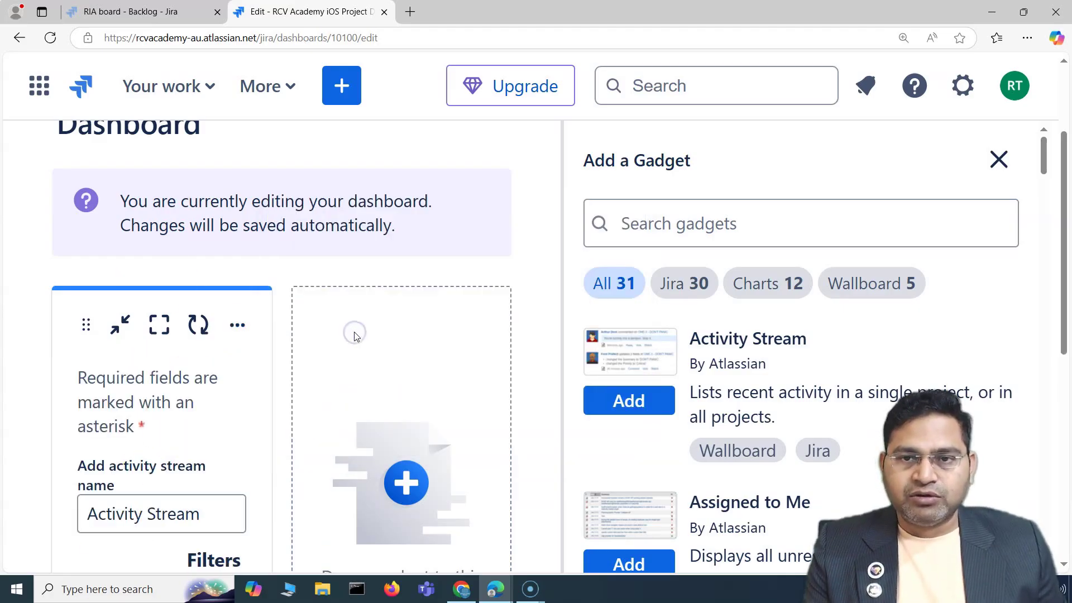
pyautogui.scroll(-6, 272, 351)
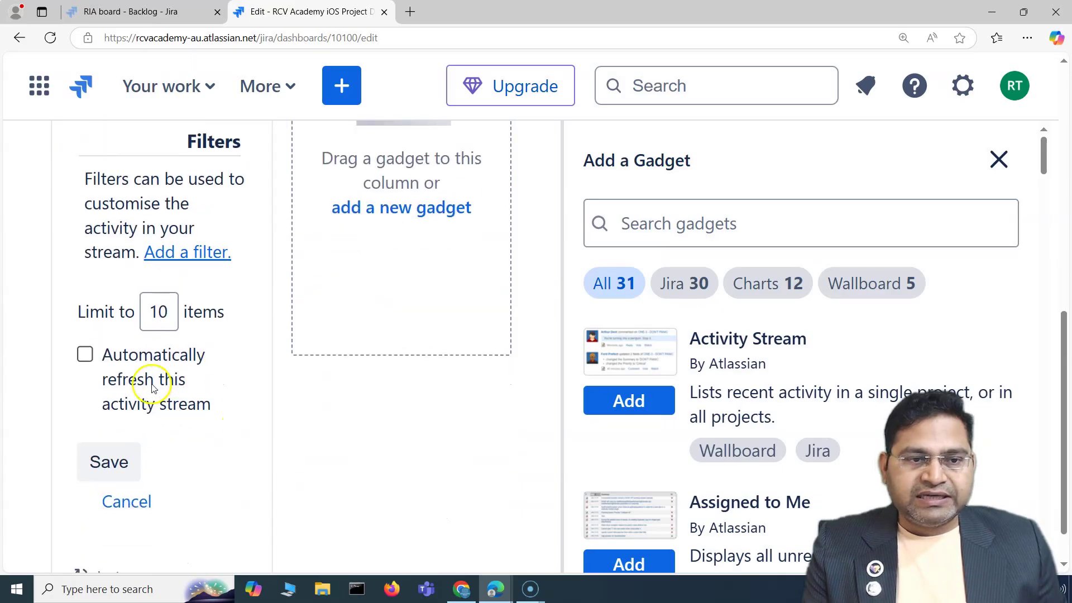
pyautogui.click(149, 312)
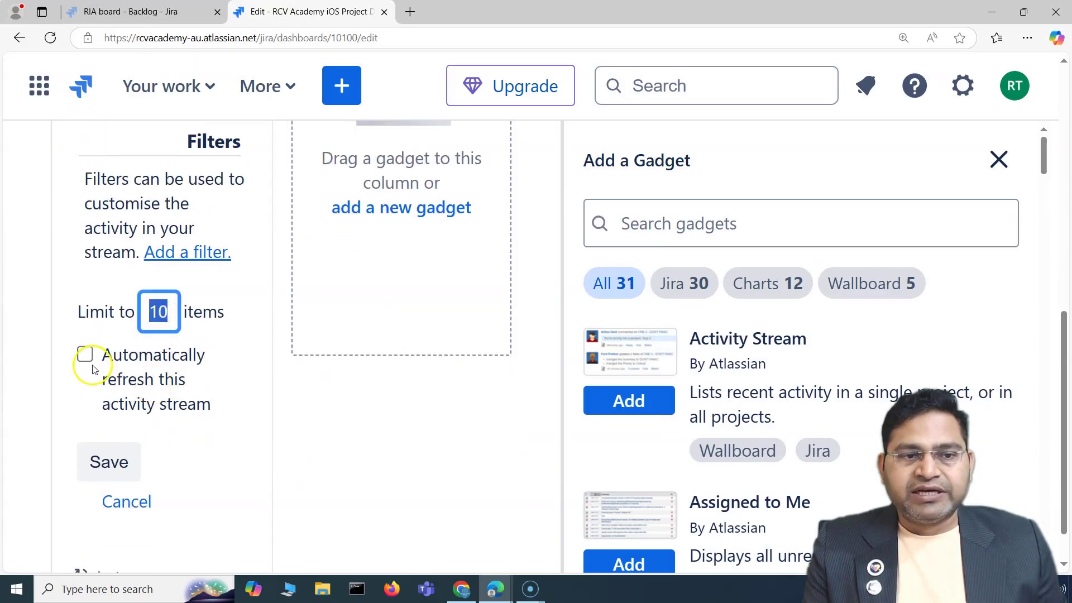
pyautogui.scroll(-1, 108, 409)
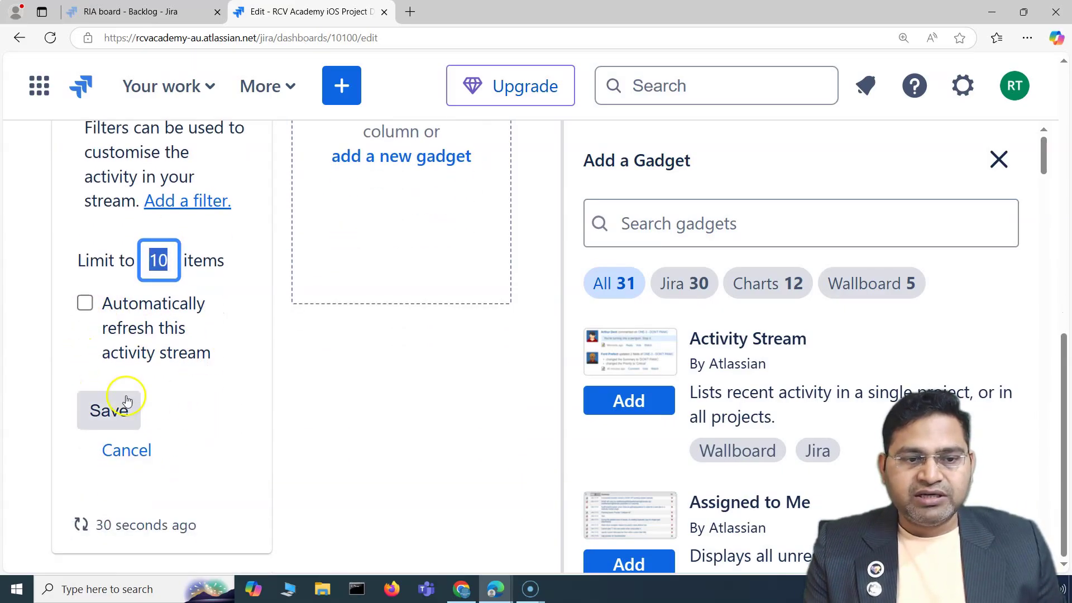
pyautogui.scroll(3, 178, 449)
pyautogui.scroll(2, 122, 290)
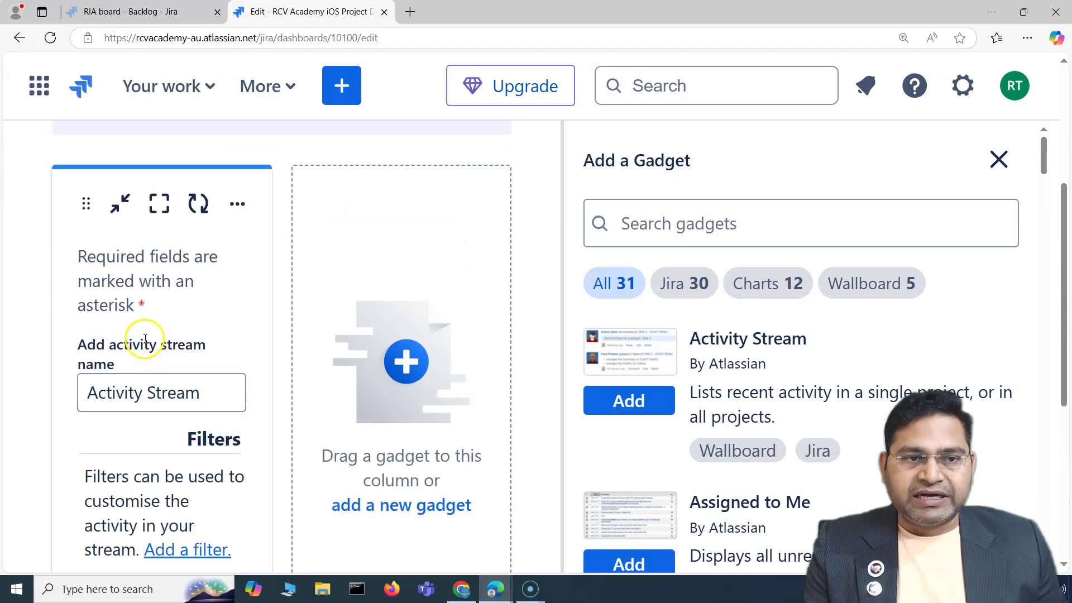
pyautogui.scroll(-3, 358, 293)
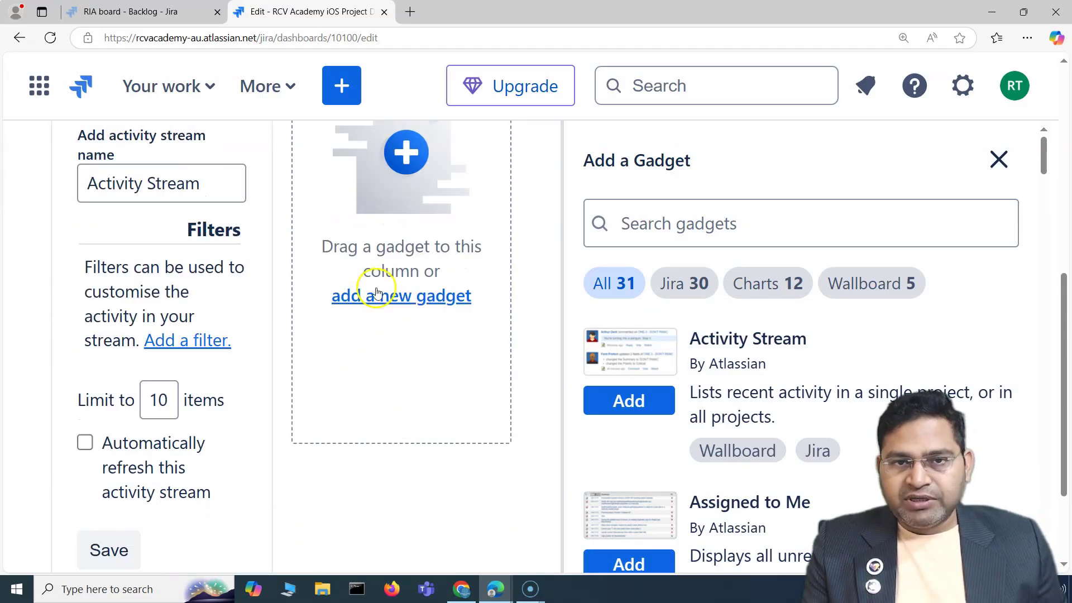
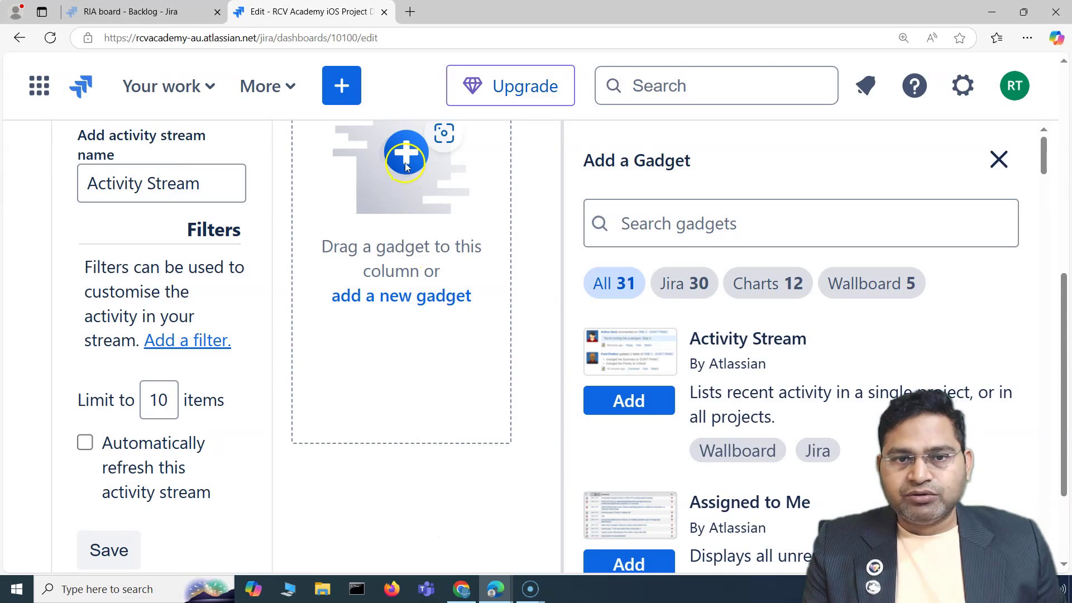
# Find the Average Time in Status gadget in the gadget list and add it to the dashboard.
pyautogui.scroll(-3, 775, 396)
pyautogui.scroll(-9, 773, 394)
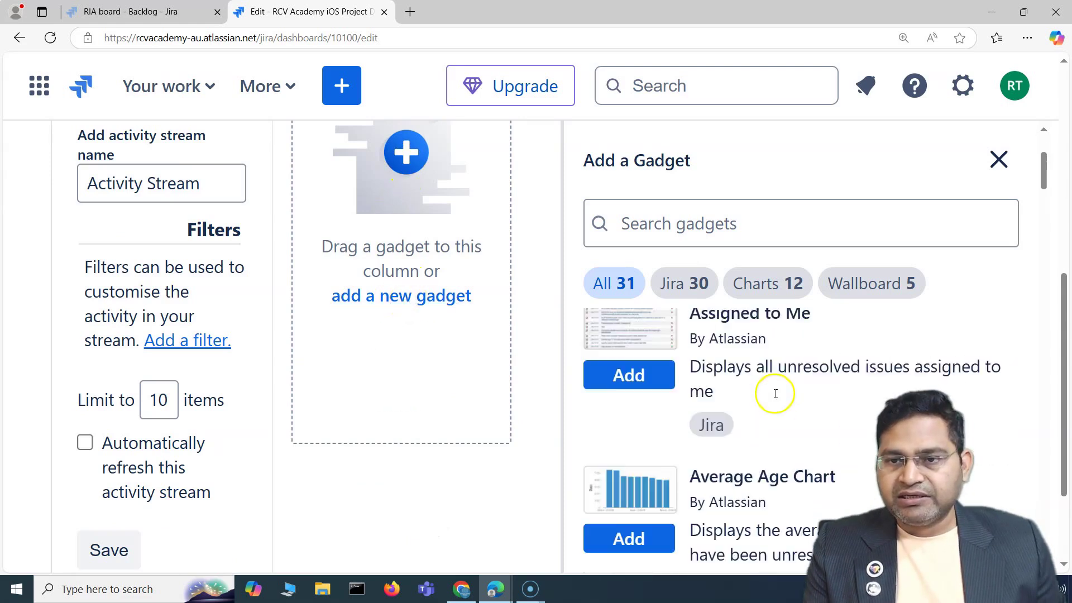
pyautogui.scroll(1, 791, 417)
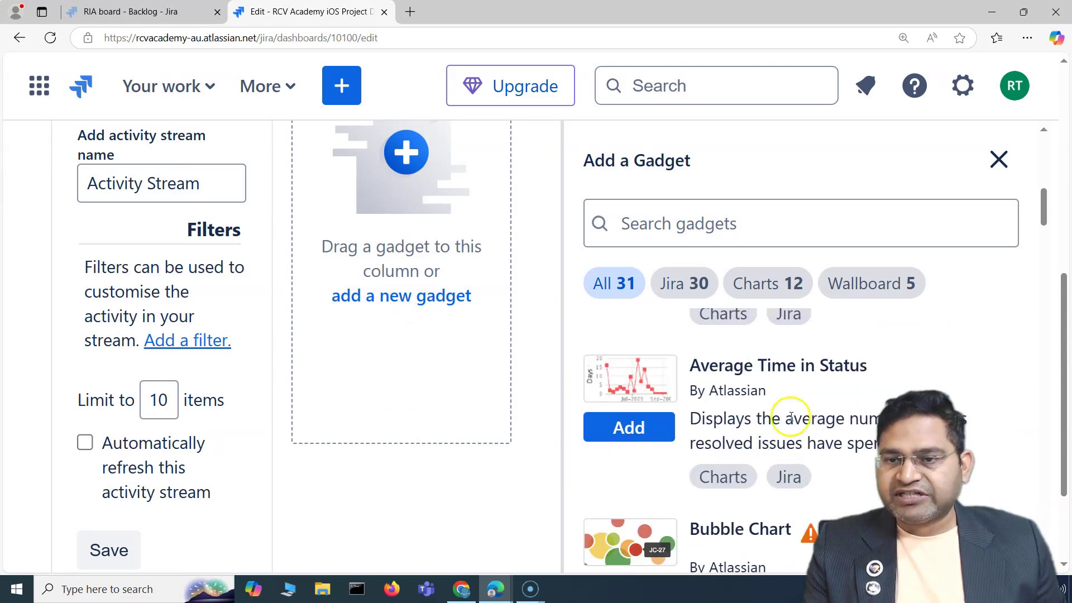
pyautogui.click(628, 428)
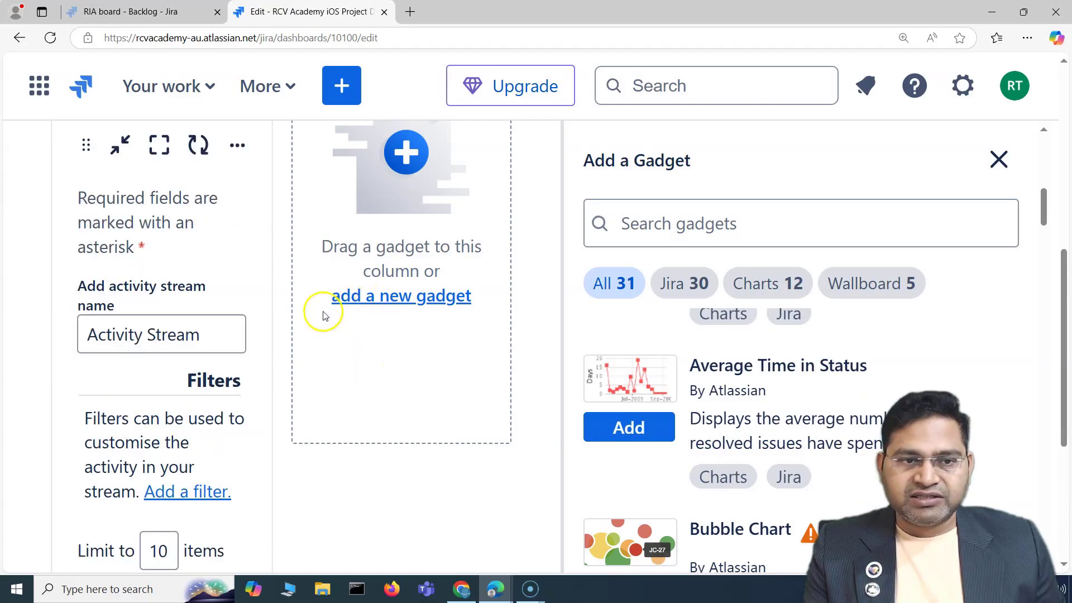
# Set the Average Time in Status gadget's project to RCV iOS App, searching with "ios", and save its configuration.
pyautogui.scroll(-15, 342, 395)
pyautogui.scroll(5, 342, 394)
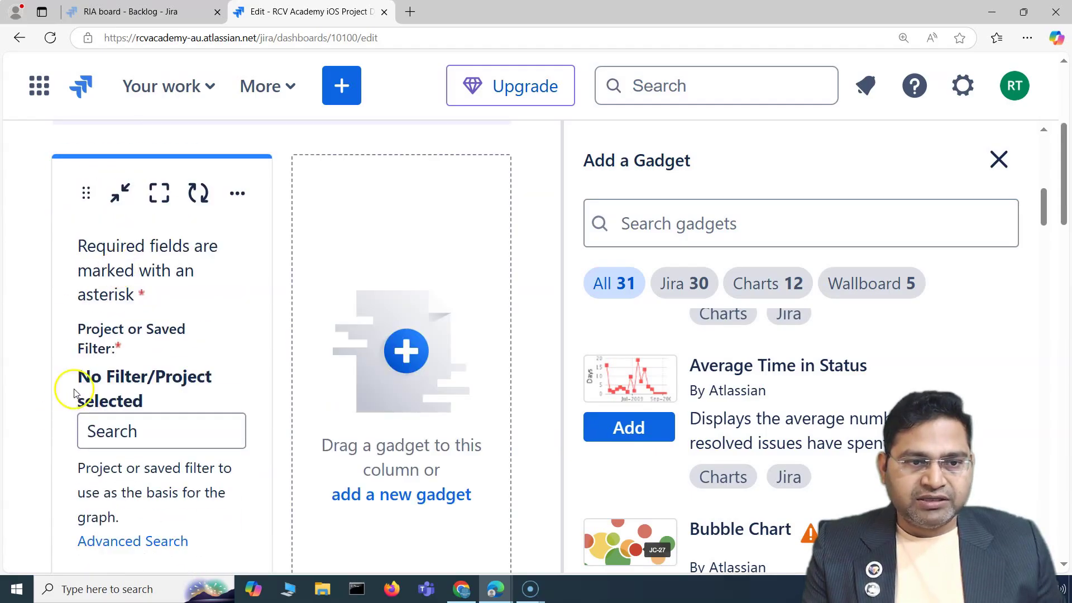
pyautogui.scroll(-1, 75, 393)
pyautogui.click(122, 363)
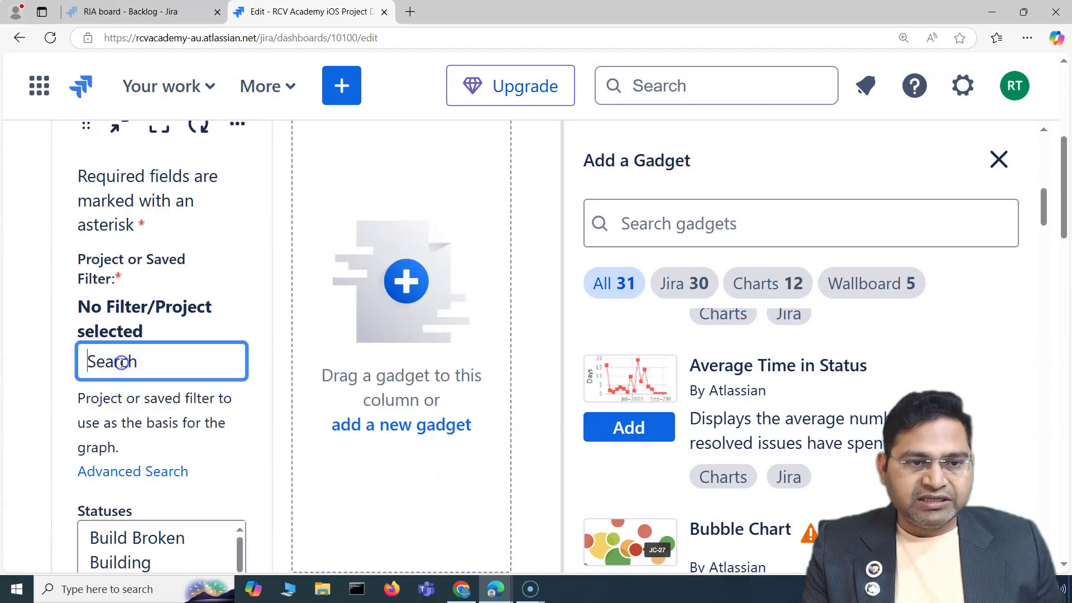
pyautogui.scroll(-1, 122, 364)
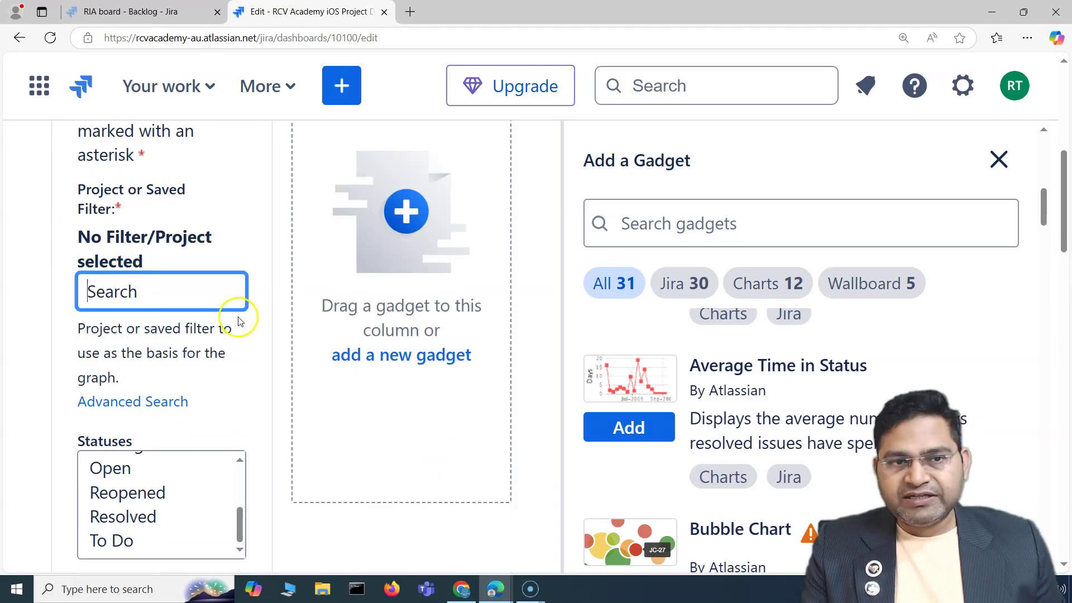
pyautogui.write('i')
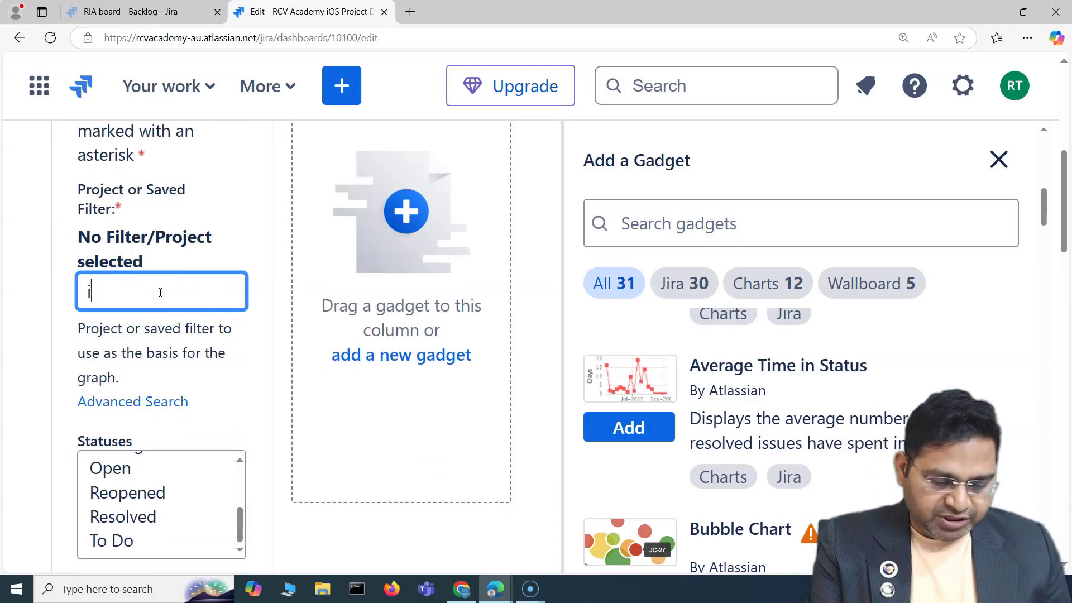
pyautogui.write('os')
pyautogui.click(193, 370)
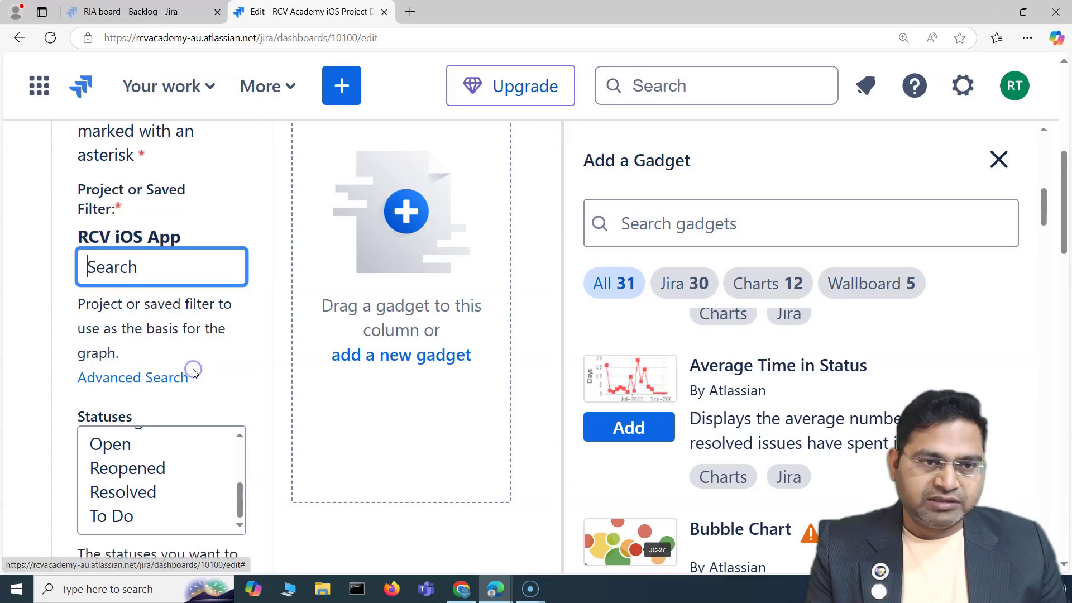
pyautogui.scroll(-10, 189, 379)
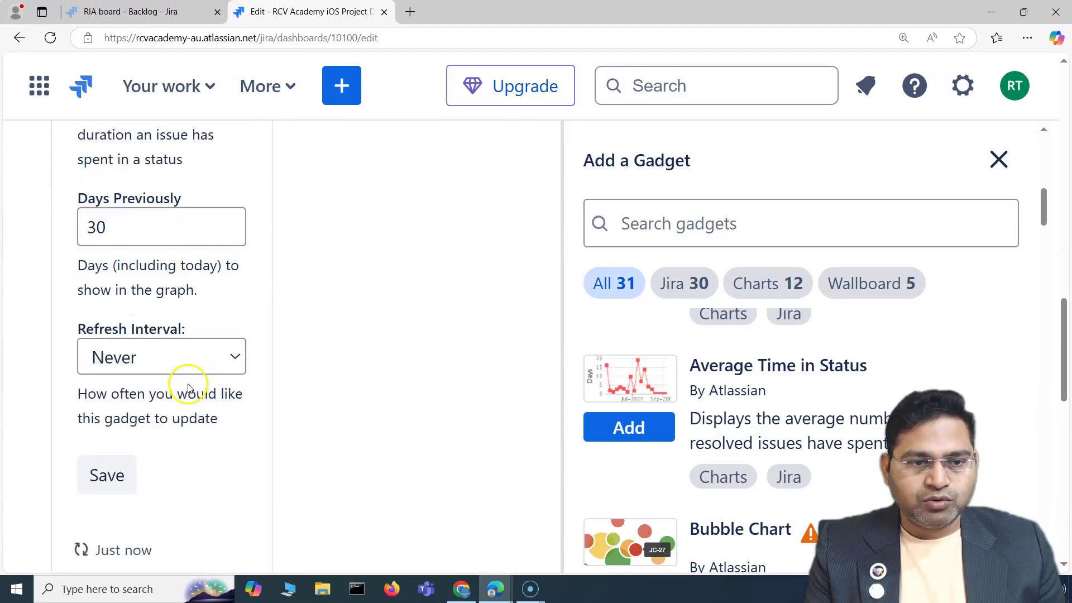
pyautogui.scroll(-3, 188, 388)
pyautogui.click(107, 242)
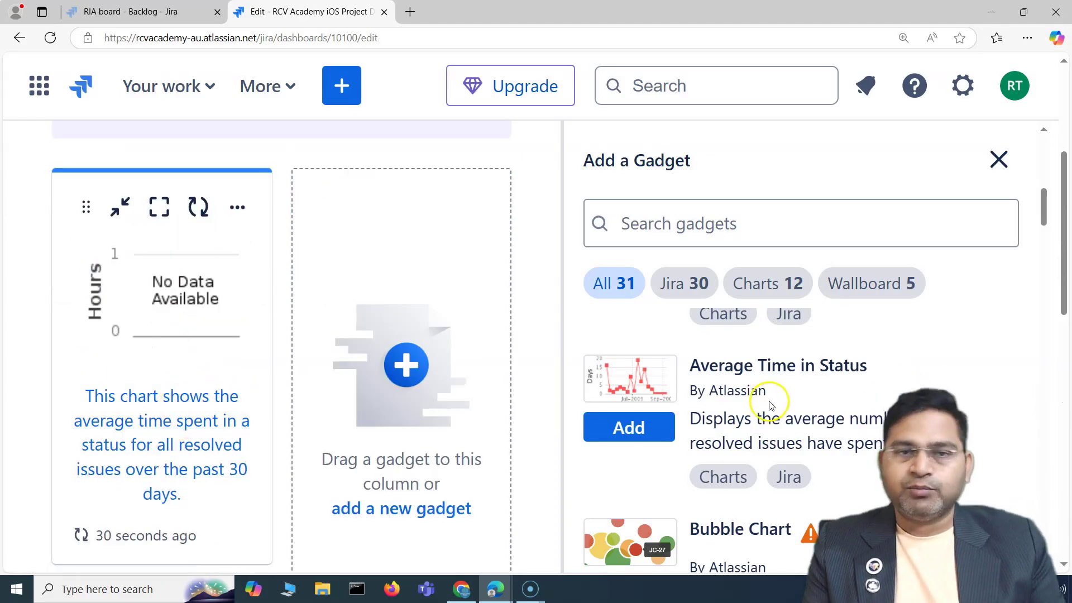
# Add the Created vs. Resolved Chart gadget and move it into the empty second column of the dashboard.
pyautogui.scroll(-2, 869, 319)
pyautogui.scroll(2, 868, 311)
pyautogui.scroll(-2, 758, 421)
pyautogui.scroll(-3, 758, 421)
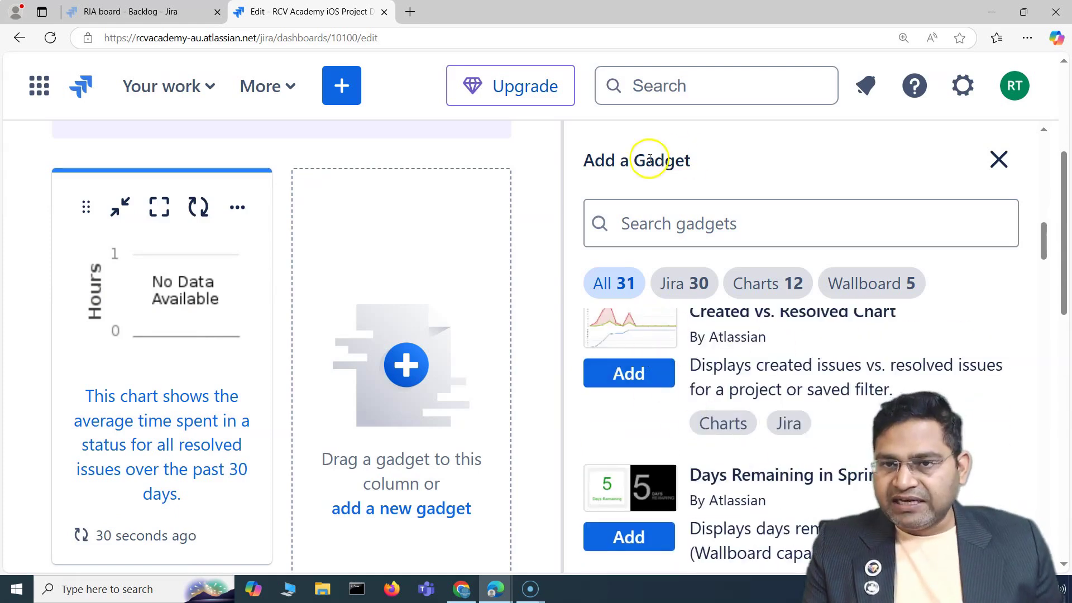
pyautogui.scroll(1, 754, 437)
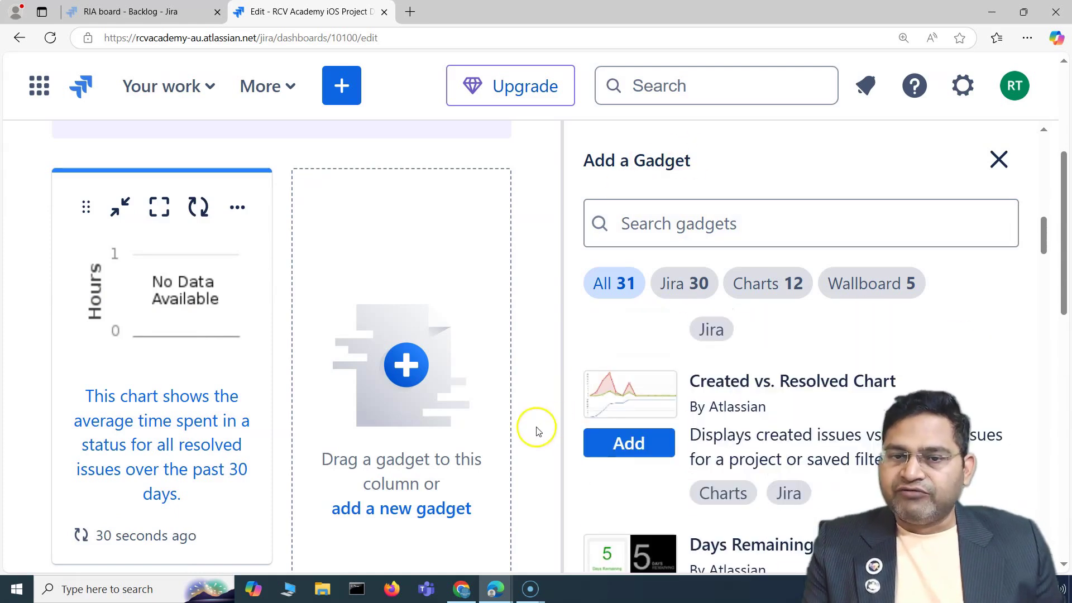
pyautogui.click(656, 443)
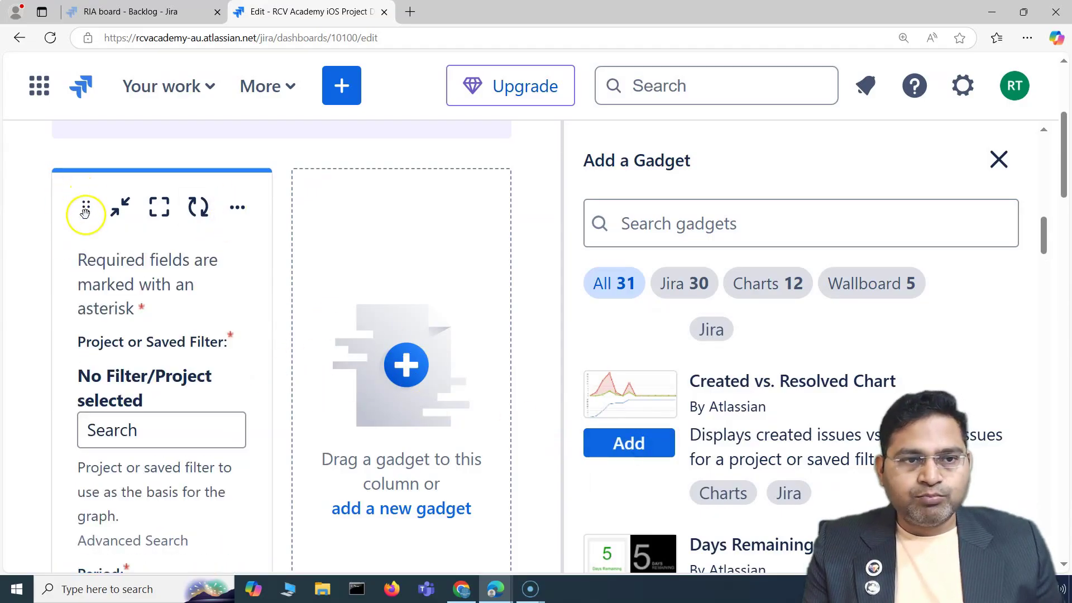
pyautogui.moveTo(161, 230); pyautogui.dragTo(333, 226)
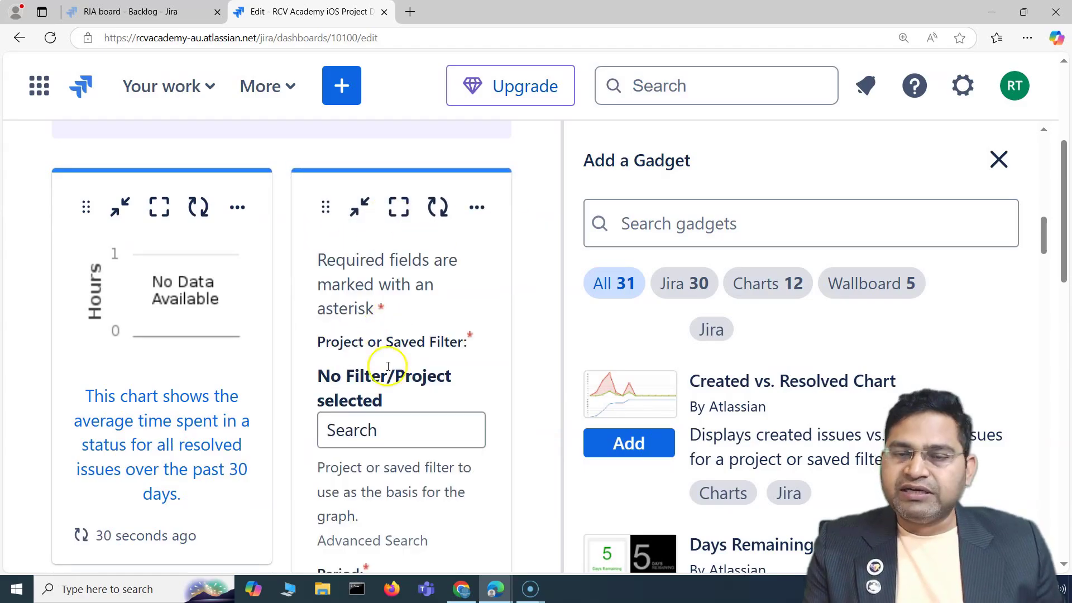
pyautogui.moveTo(322, 207)
pyautogui.mouseDown()
pyautogui.moveTo(337, 245)
pyautogui.moveTo(324, 208)
pyautogui.moveTo(330, 269)
pyautogui.moveTo(342, 244)
pyautogui.moveTo(323, 228)
pyautogui.mouseUp()
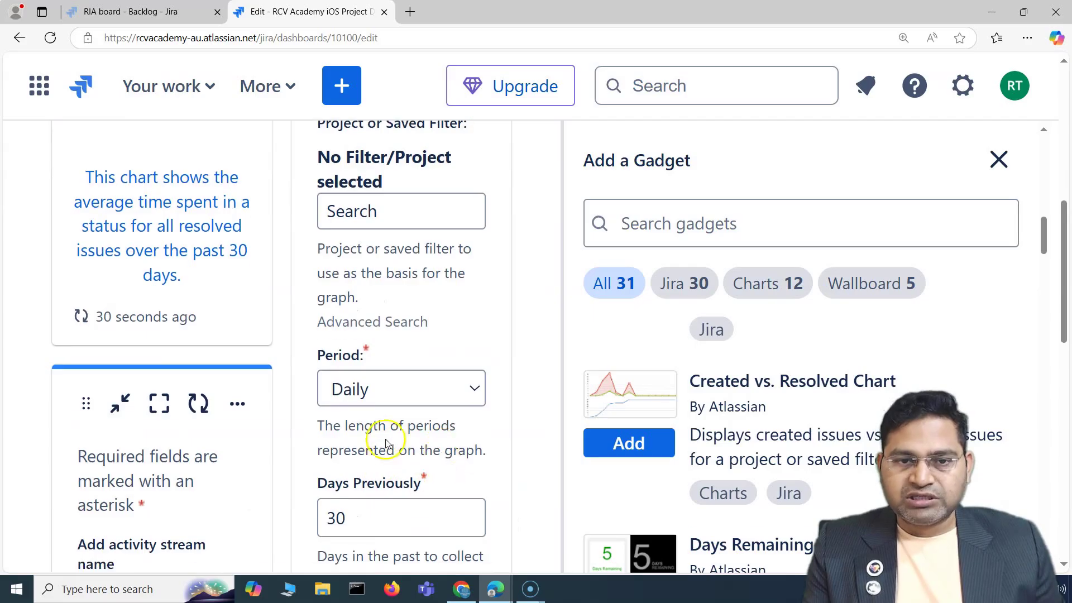
# Look through the Created vs. Resolved Chart settings and the remaining gadgets, and close the gadget list.
pyautogui.scroll(-5, 383, 443)
pyautogui.scroll(-2, 429, 451)
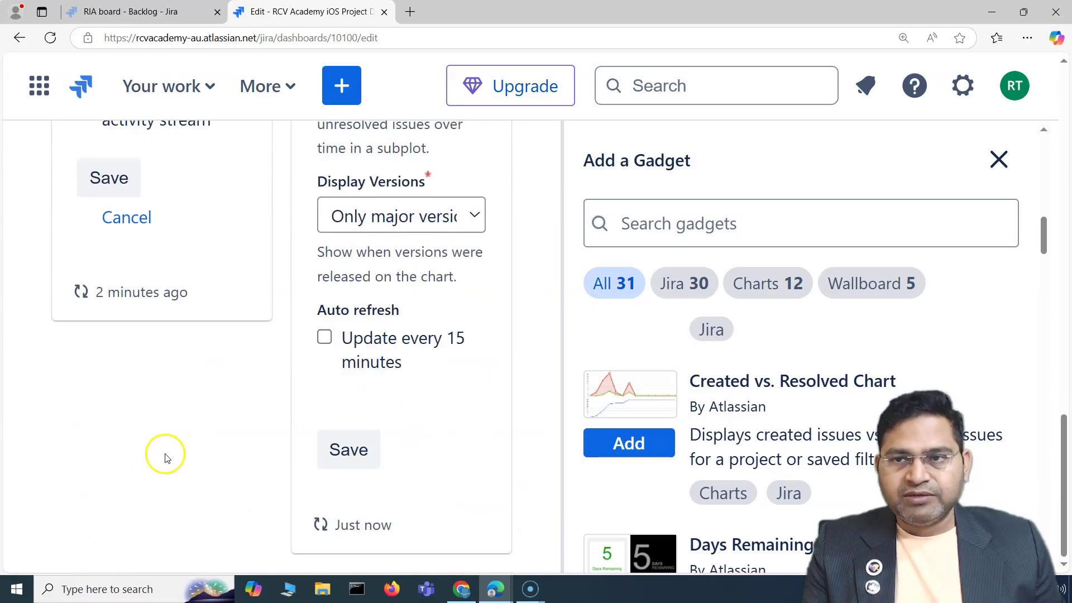
pyautogui.scroll(3, 162, 451)
pyautogui.scroll(-10, 835, 410)
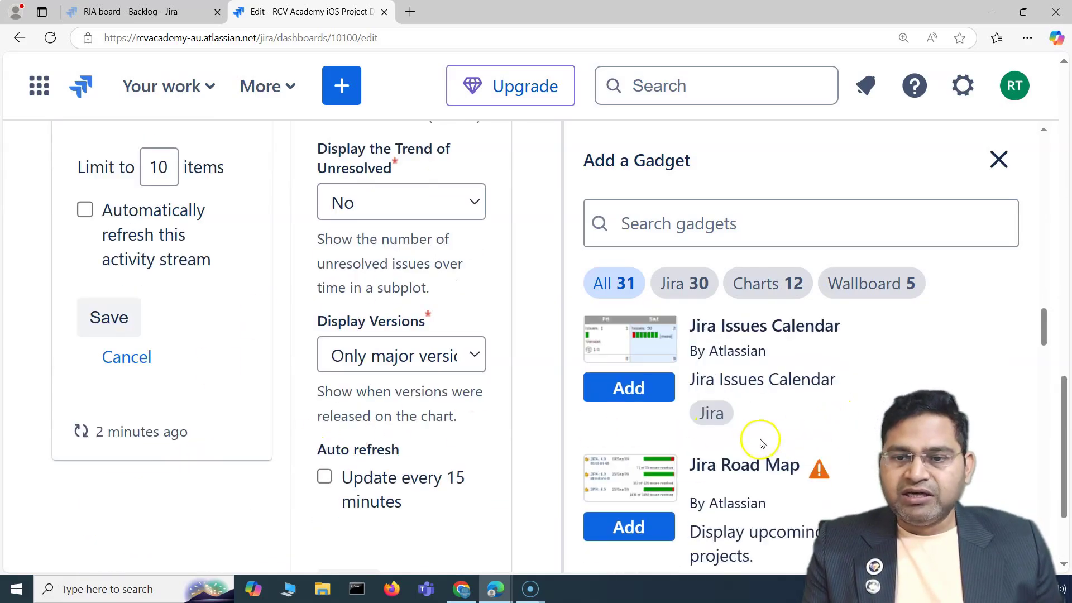
pyautogui.scroll(5, 292, 434)
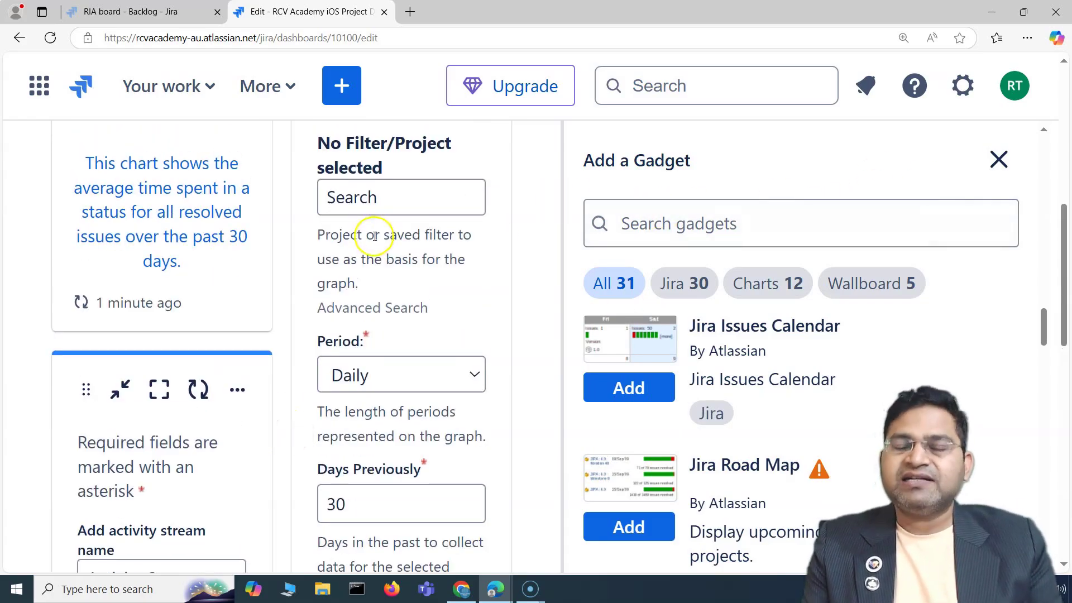
pyautogui.click(1000, 160)
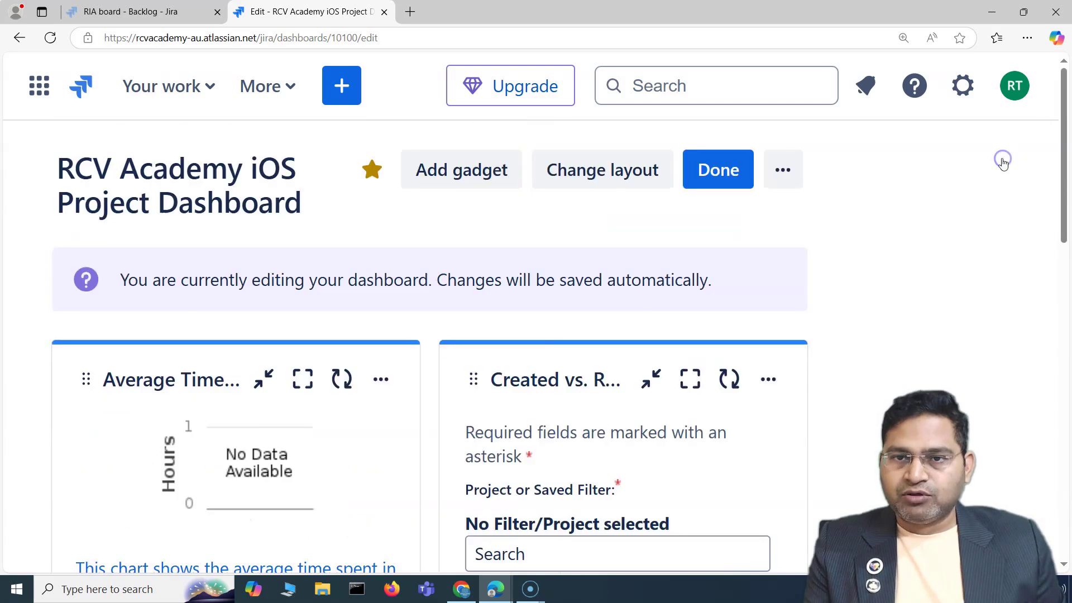
# Set the Created vs. Resolved Chart's project to RCV iOS App, searching with "ios", and save its configuration.
pyautogui.scroll(-10, 503, 413)
pyautogui.click(595, 447)
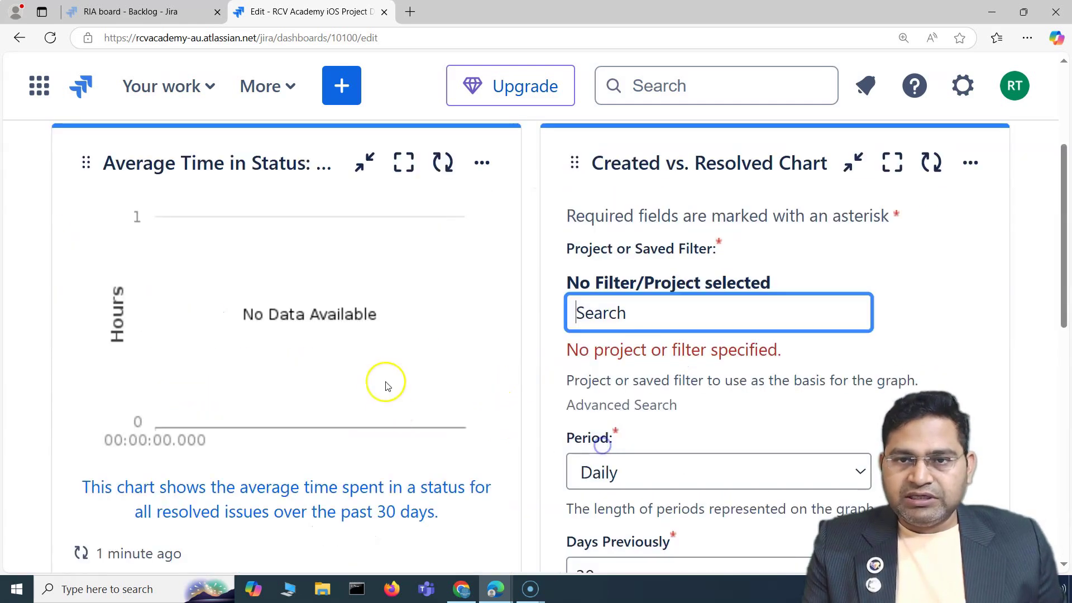
pyautogui.write('is')
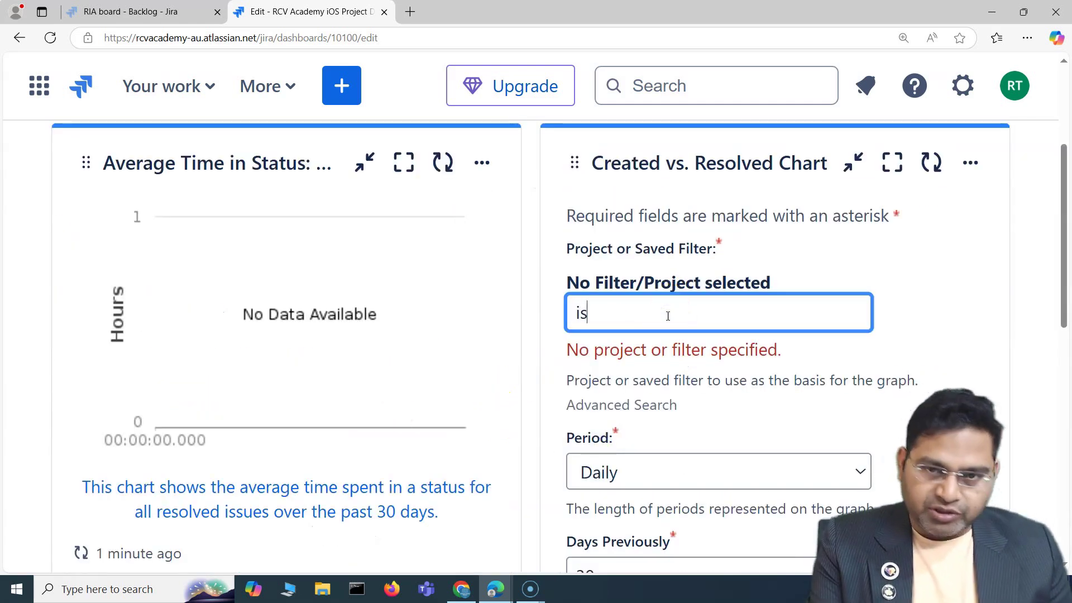
pyautogui.press('BackSpace')
pyautogui.write('os')
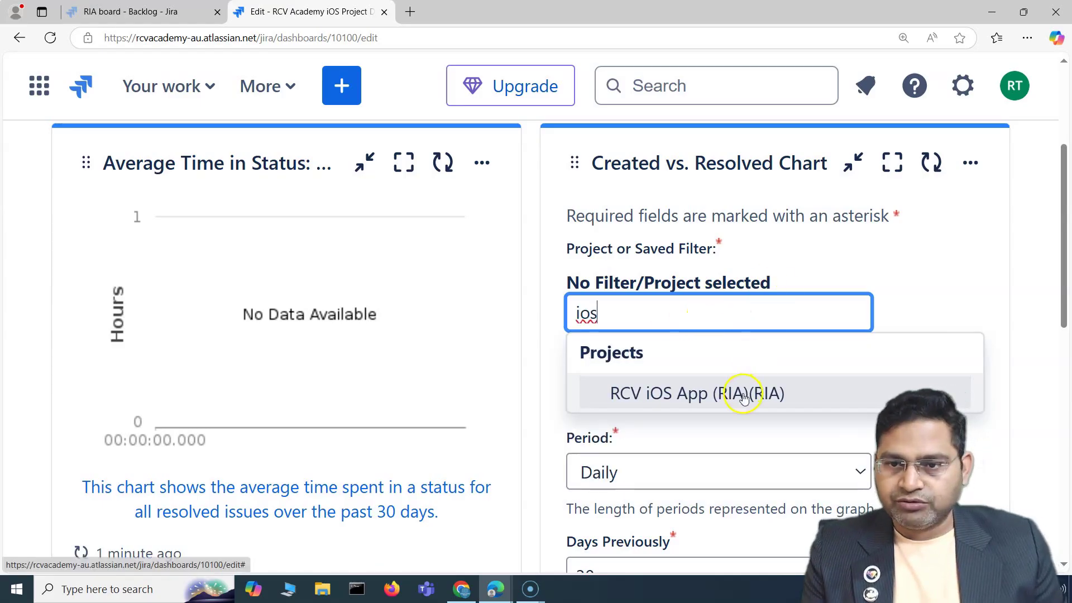
pyautogui.click(744, 395)
pyautogui.scroll(-10, 787, 390)
pyautogui.click(614, 449)
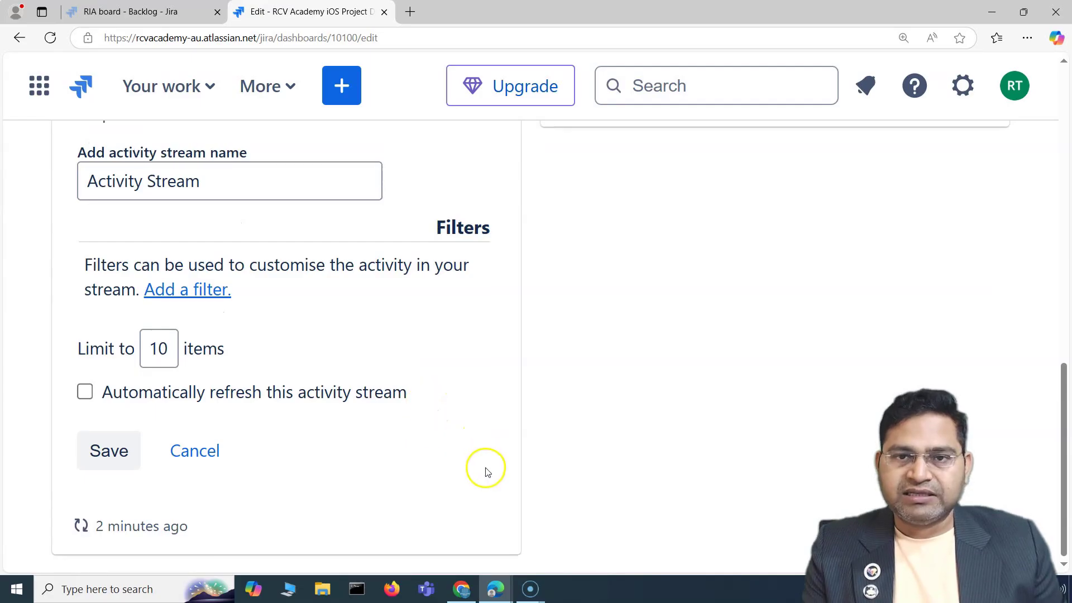
# Check the dashboard's title and placed gadgets, and reopen the list of available gadgets.
pyautogui.scroll(10, 694, 420)
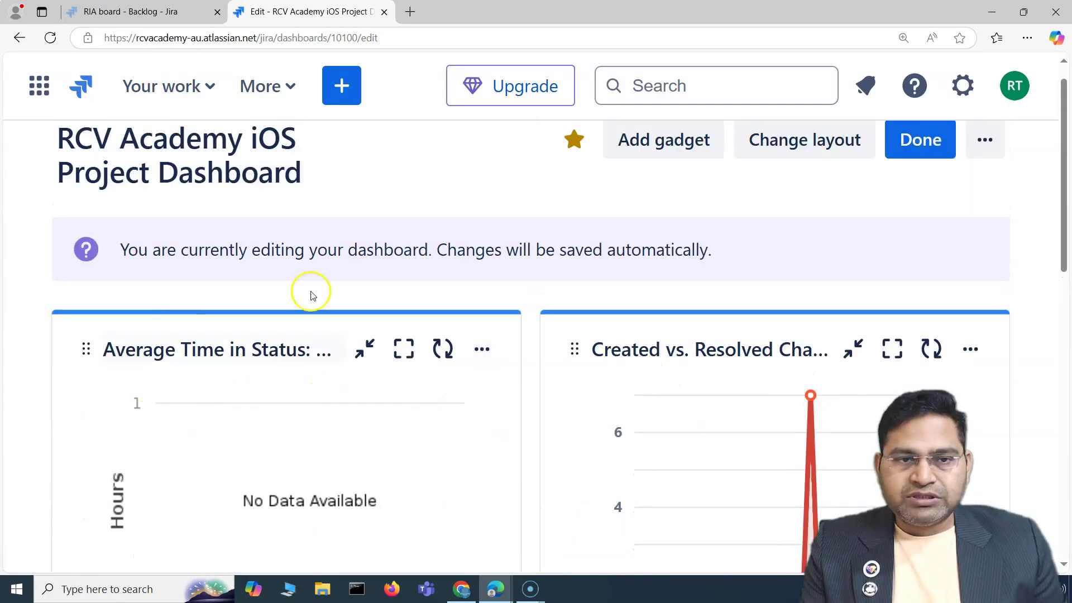
pyautogui.moveTo(88, 139); pyautogui.dragTo(341, 174)
pyautogui.click(611, 179)
pyautogui.scroll(1, 803, 217)
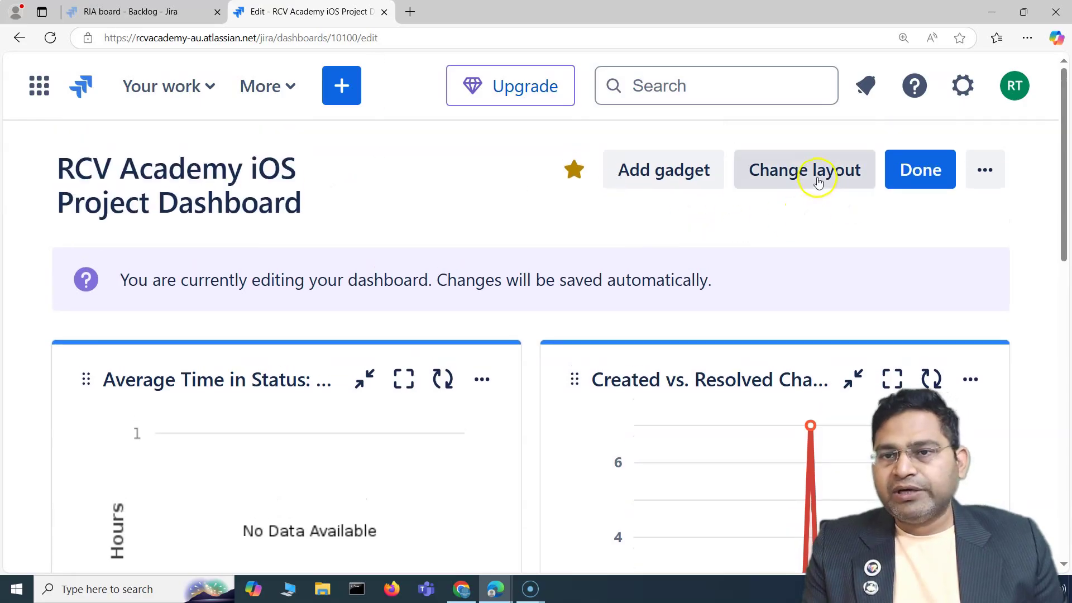
pyautogui.click(652, 173)
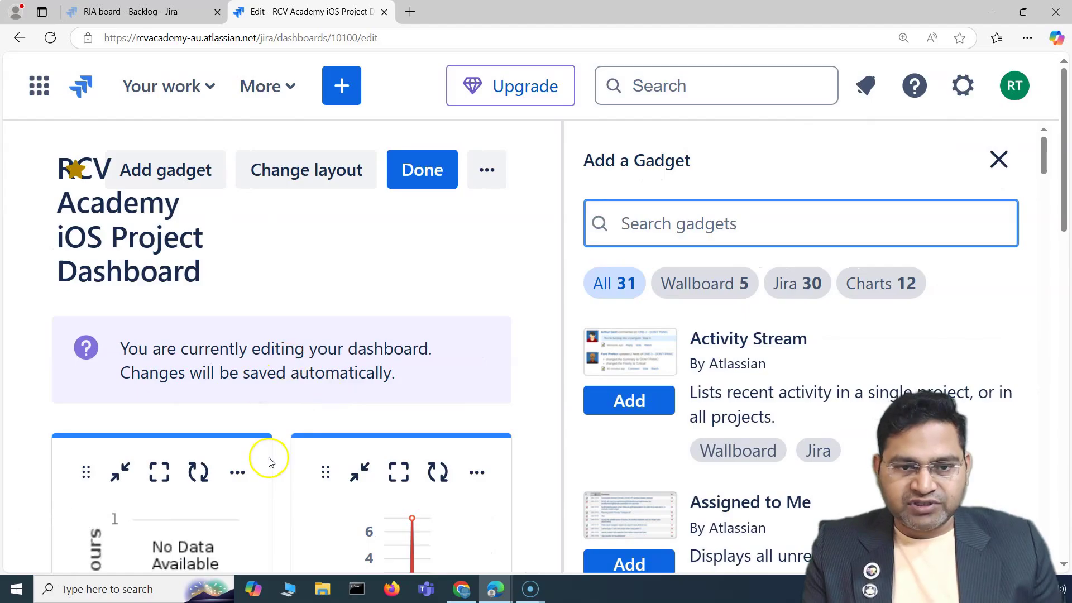
pyautogui.scroll(-5, 268, 454)
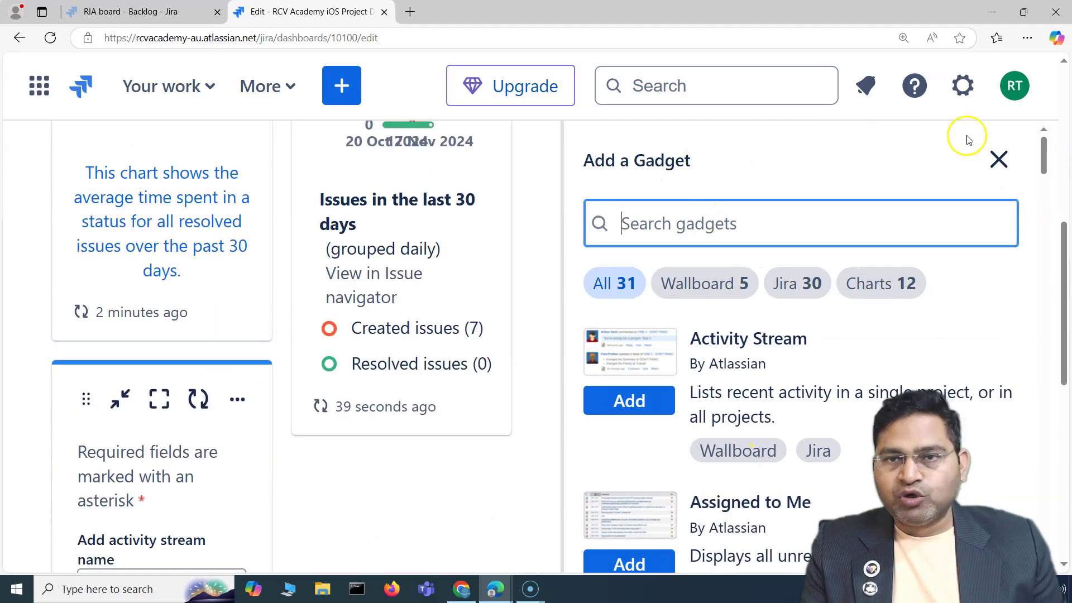
# Close the gadget list, change the dashboard to the three-column layout and check how the gadgets are arranged.
pyautogui.click(998, 160)
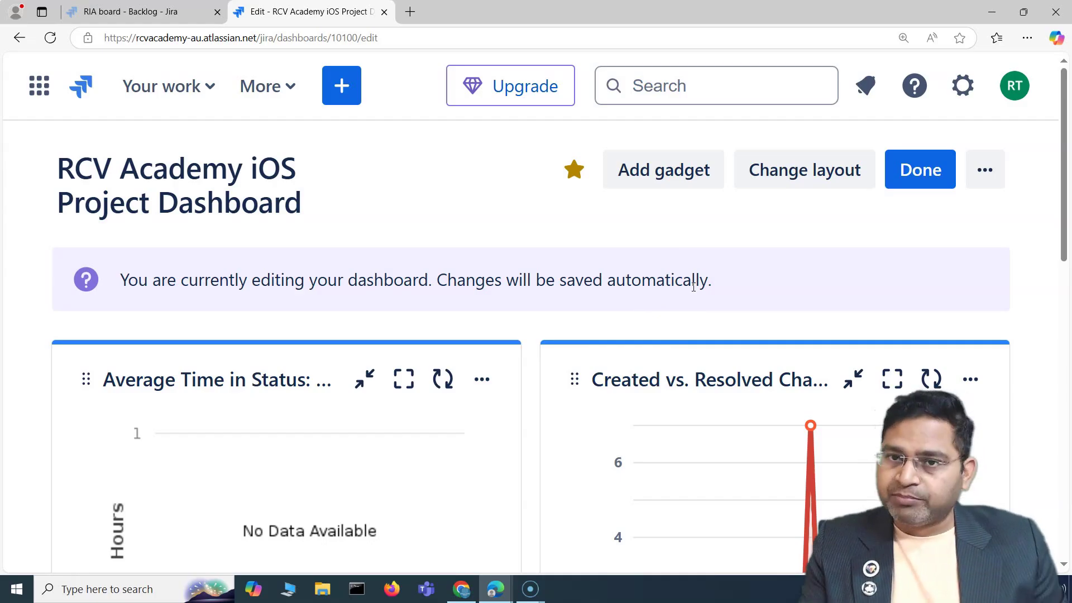
pyautogui.click(800, 169)
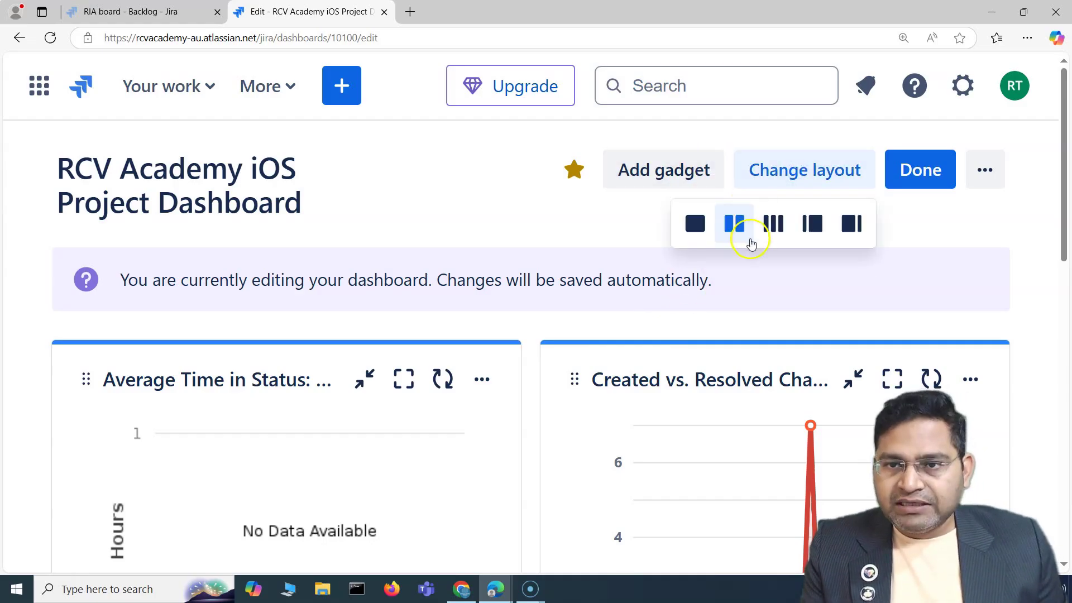
pyautogui.click(777, 224)
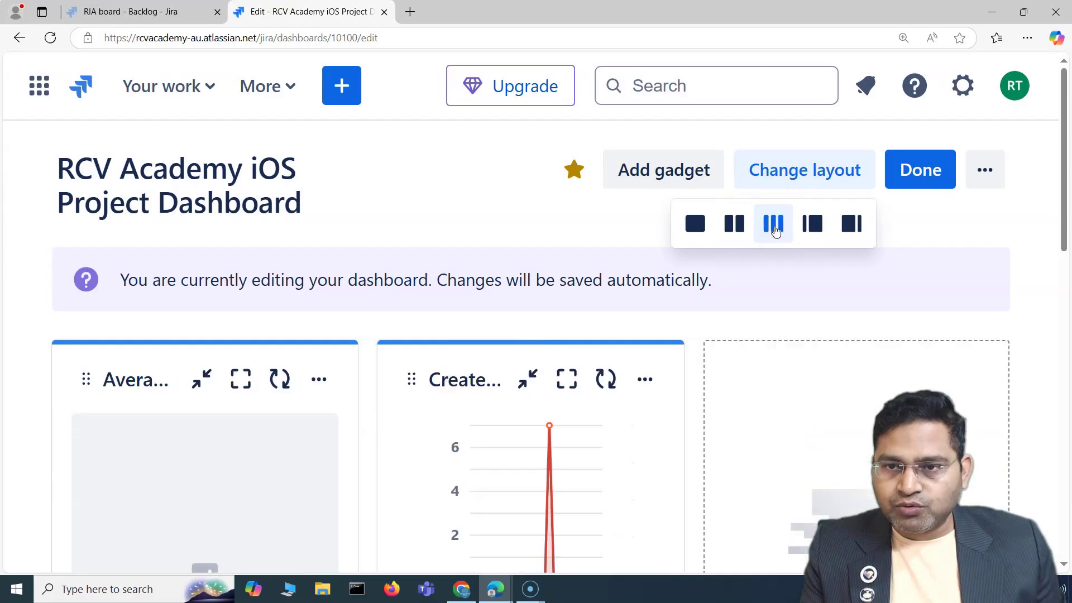
pyautogui.scroll(-10, 435, 425)
pyautogui.scroll(7, 457, 452)
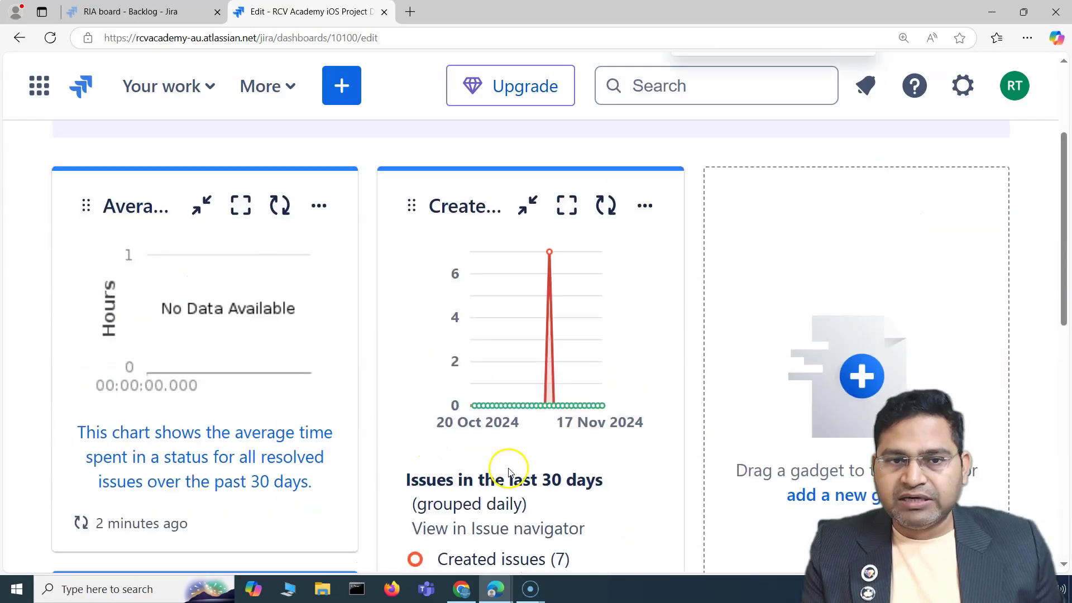
pyautogui.scroll(3, 834, 262)
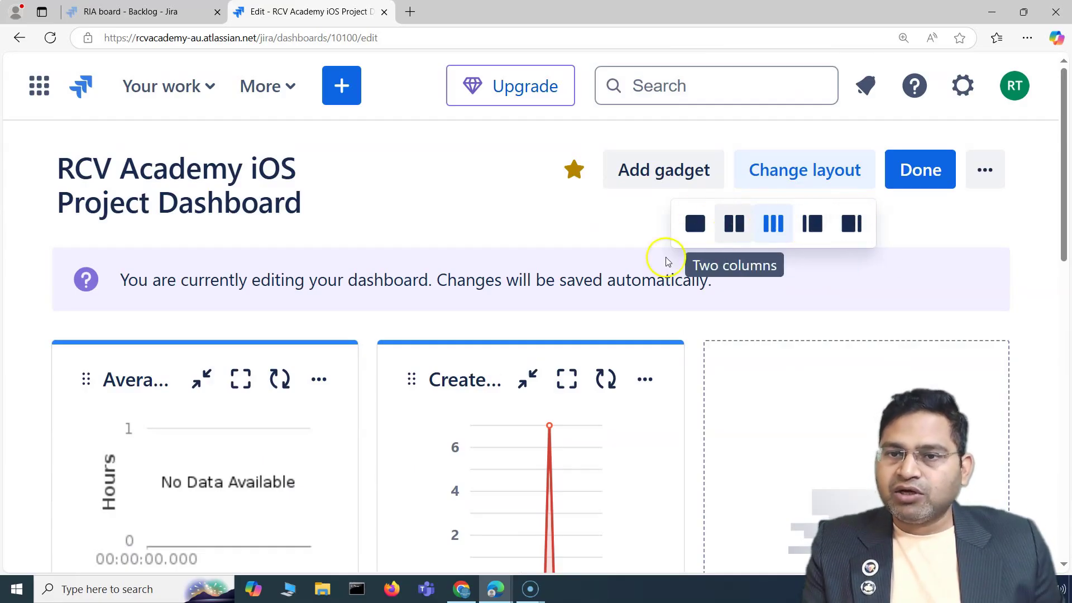
# Switch the dashboard layout to two columns and back to three columns, and finish editing the dashboard.
pyautogui.click(734, 223)
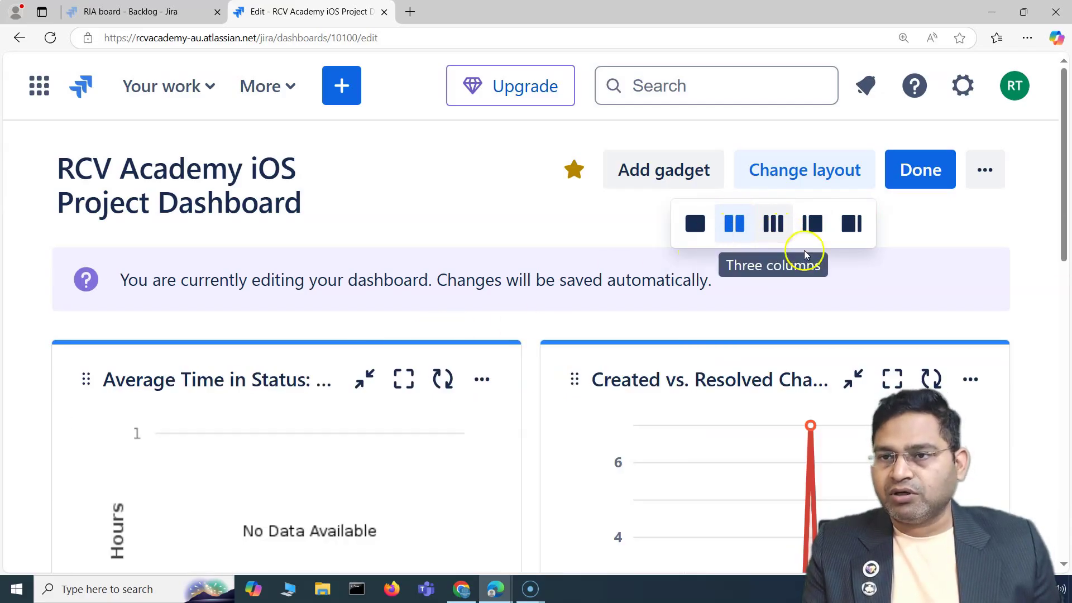
pyautogui.click(773, 226)
pyautogui.click(928, 173)
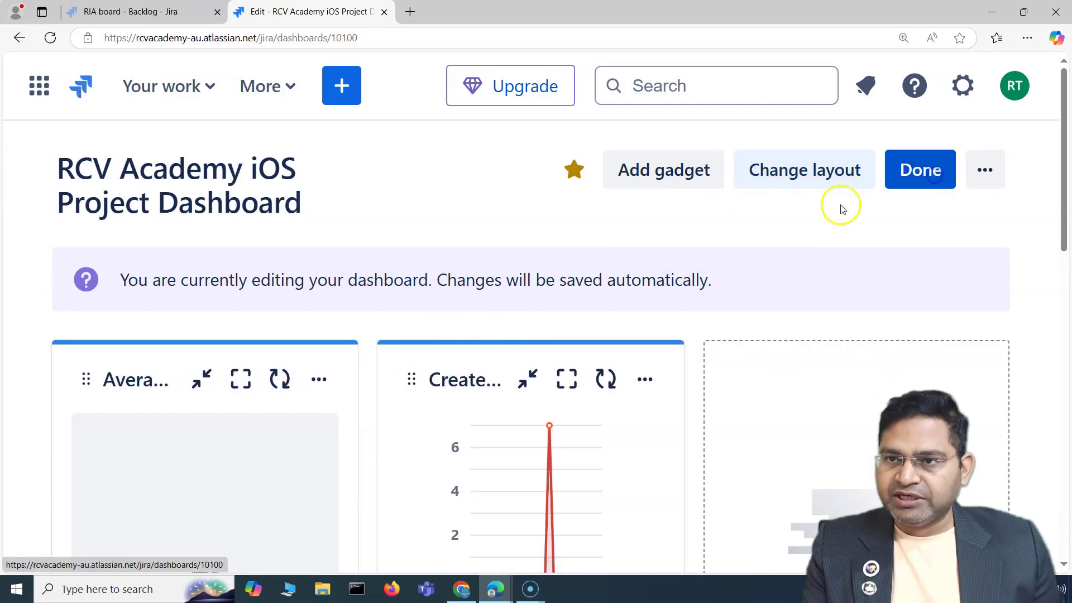
# View the RCV Academy iOS Project Dashboard as a wallboard and return to the normal dashboard view.
pyautogui.click(985, 172)
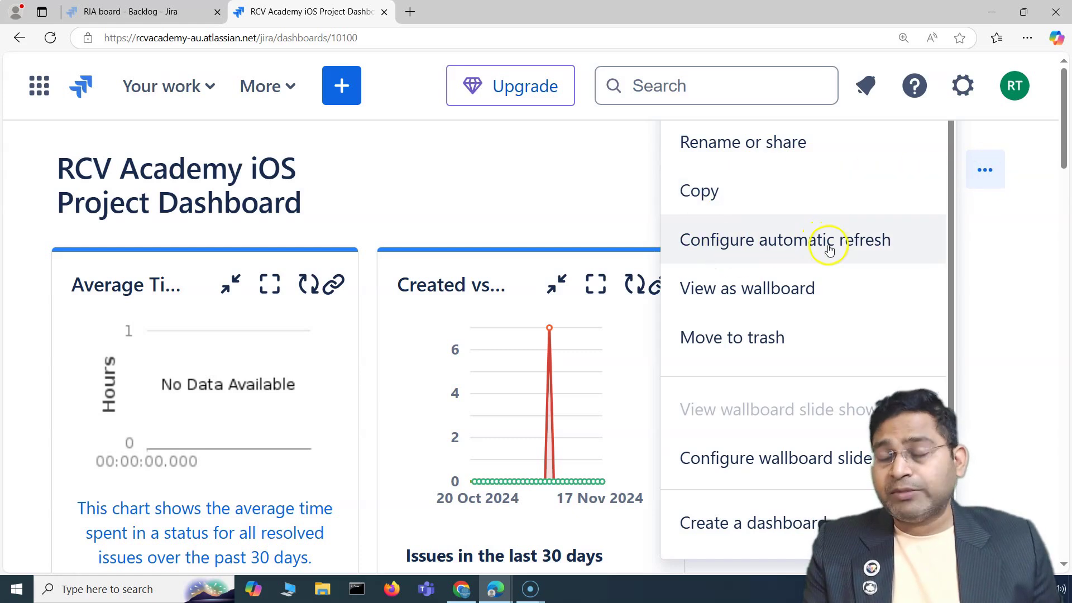
pyautogui.click(764, 294)
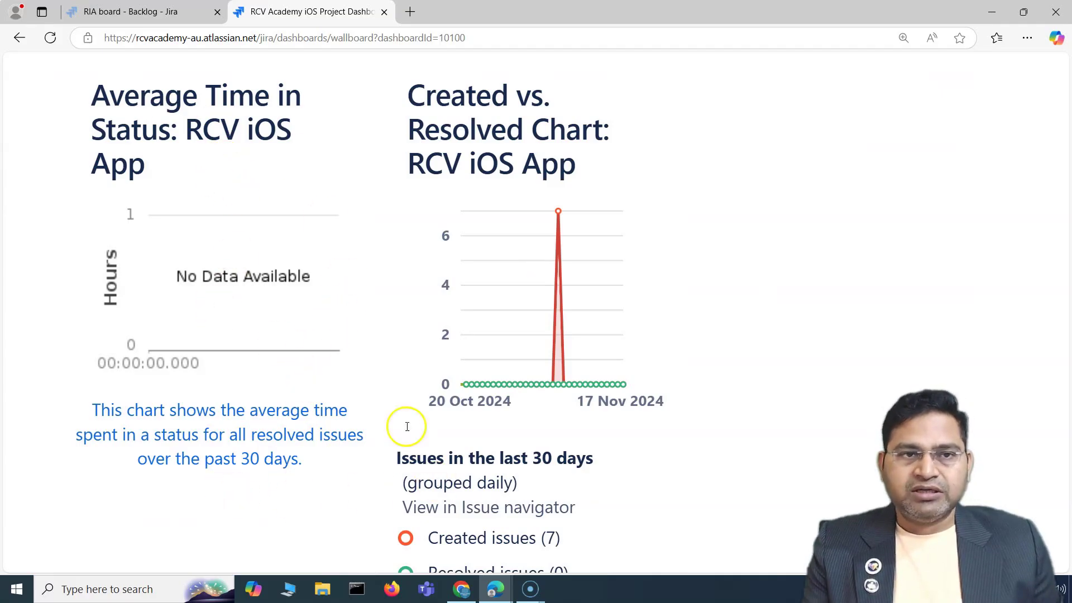
pyautogui.click(19, 37)
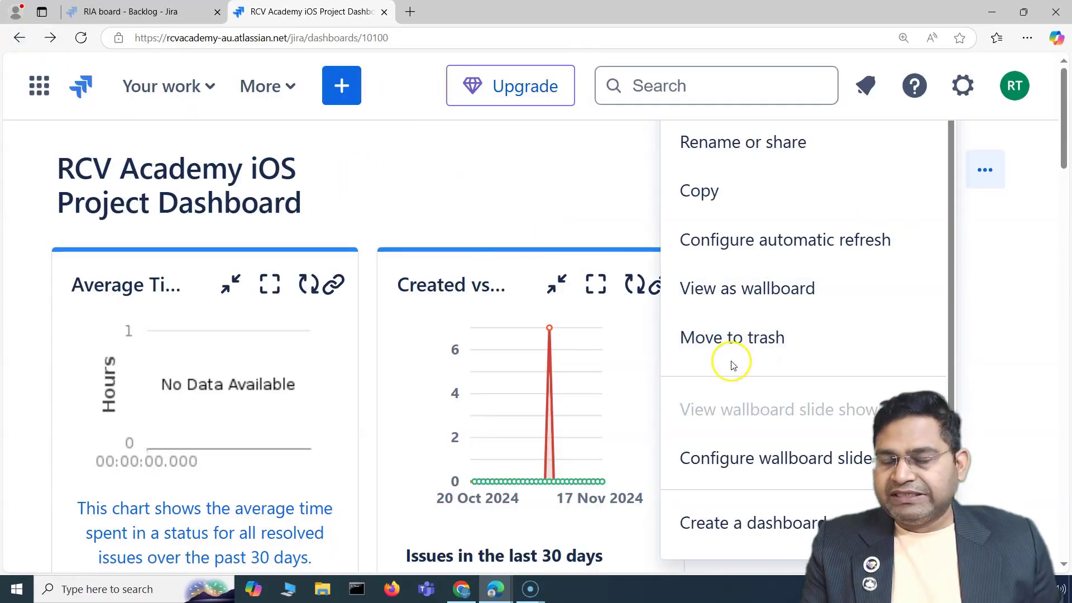
# Look through the dashboard's remaining options and open the overview of all dashboards.
pyautogui.scroll(-3, 690, 402)
pyautogui.scroll(2, 756, 354)
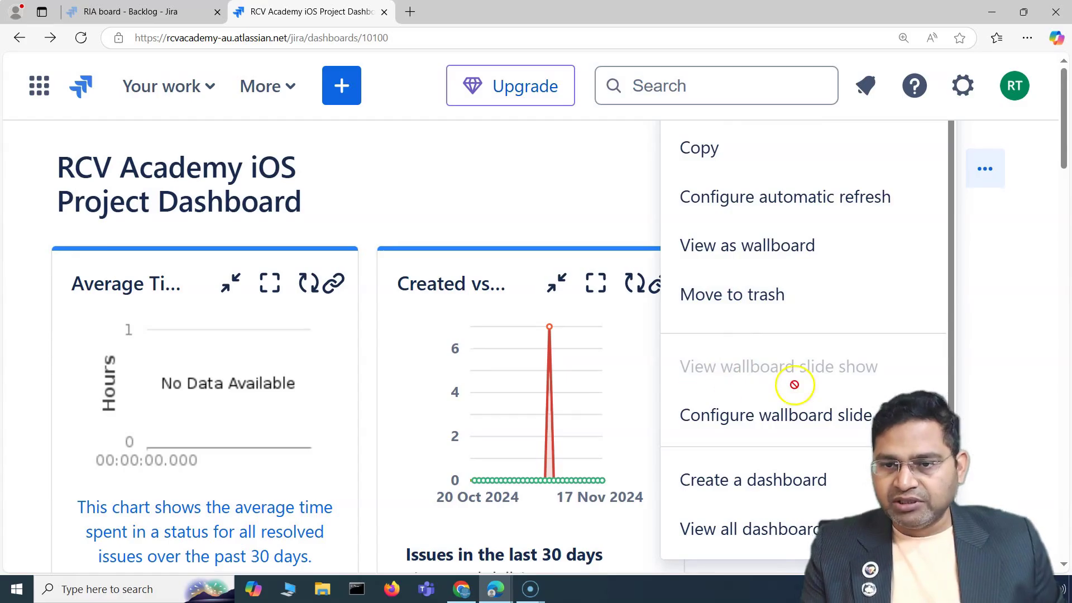
pyautogui.scroll(-1, 803, 371)
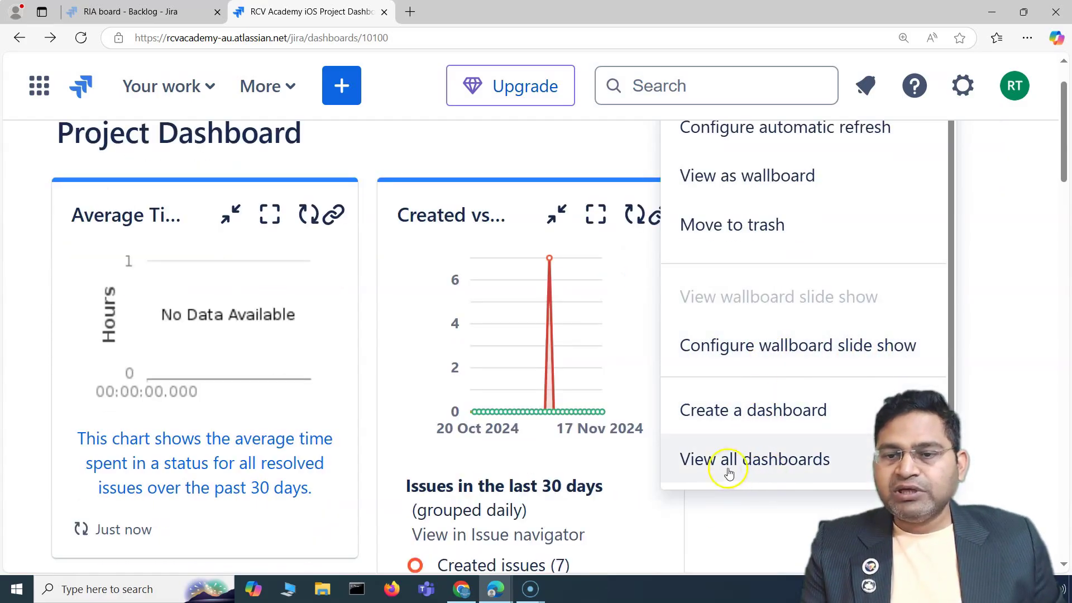
pyautogui.click(760, 473)
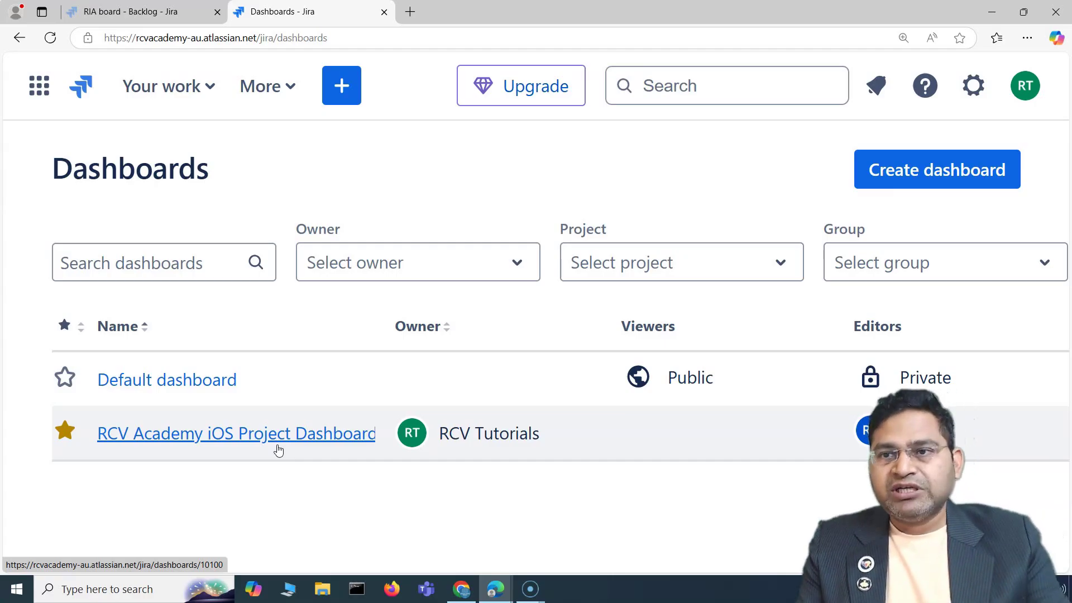
# Create a private dashboard named "My Personal Dashboard" with the description "My Personal Dashboard", and dismiss the notification.
pyautogui.click(906, 174)
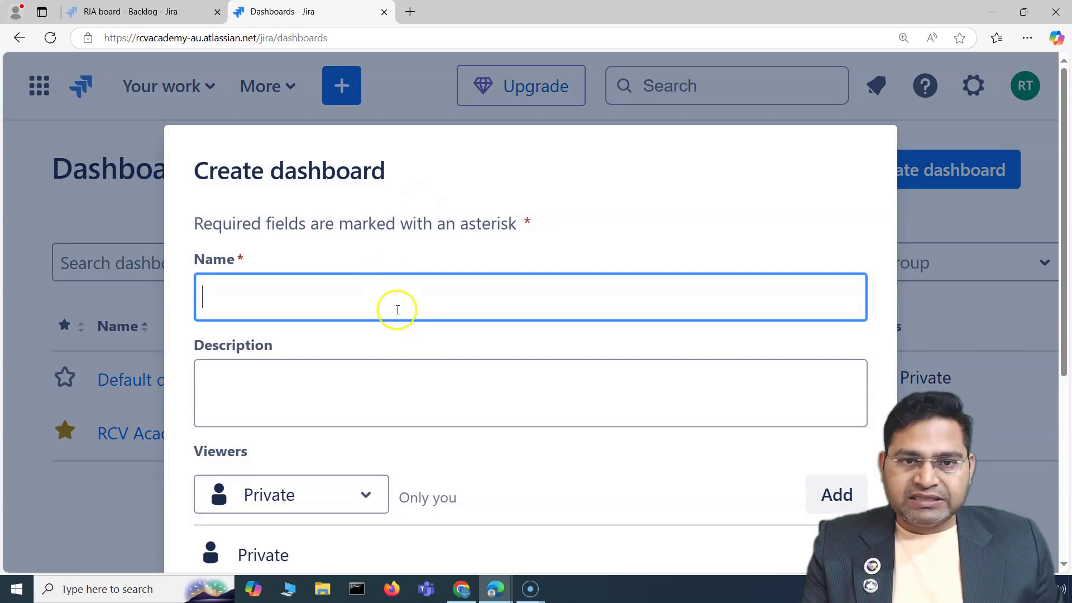
pyautogui.click(398, 291)
pyautogui.write('My Personal')
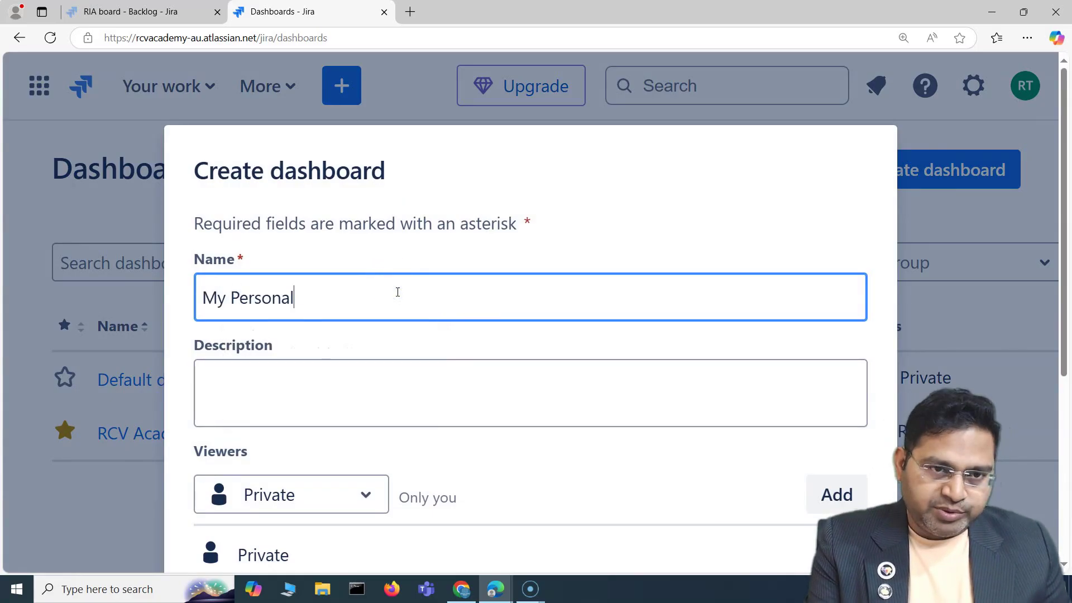
pyautogui.write(' Dashboard')
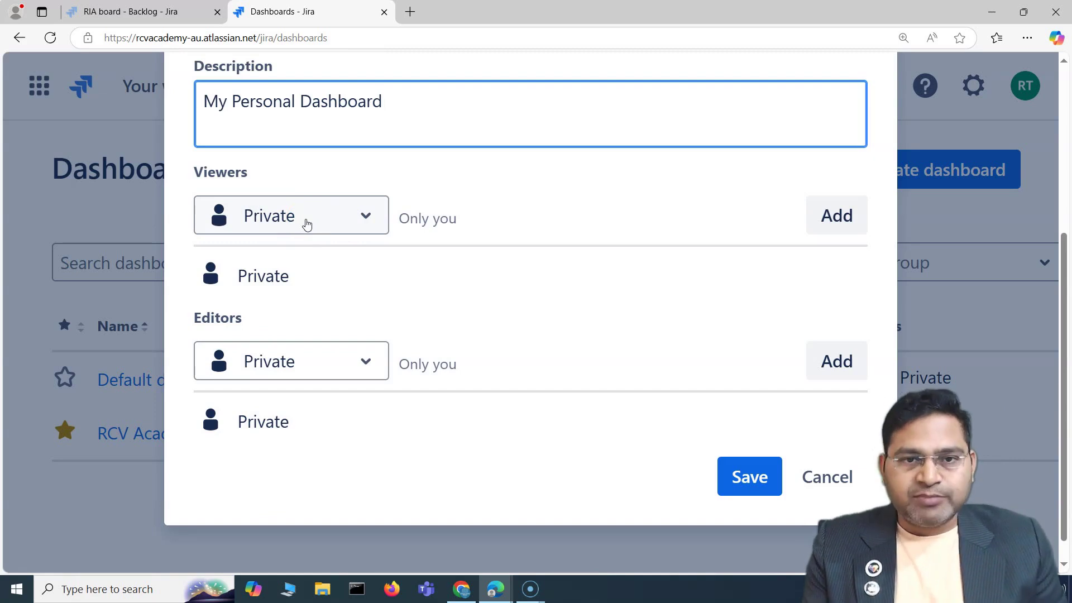
pyautogui.click(760, 481)
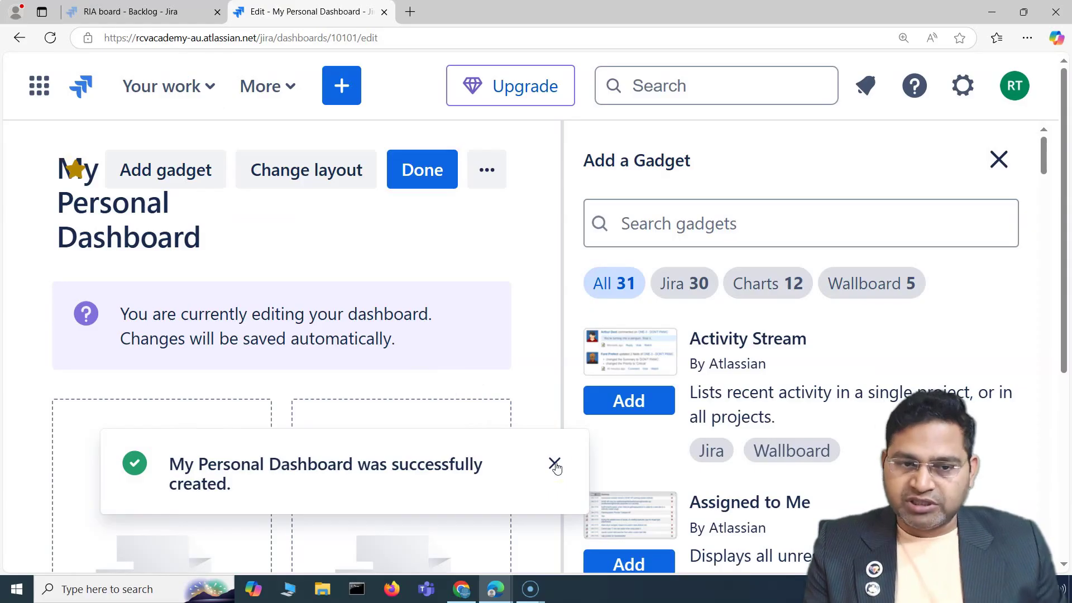
pyautogui.click(554, 465)
# Add the Assigned to Me gadget to the new dashboard and save its default configuration.
pyautogui.scroll(2, 492, 381)
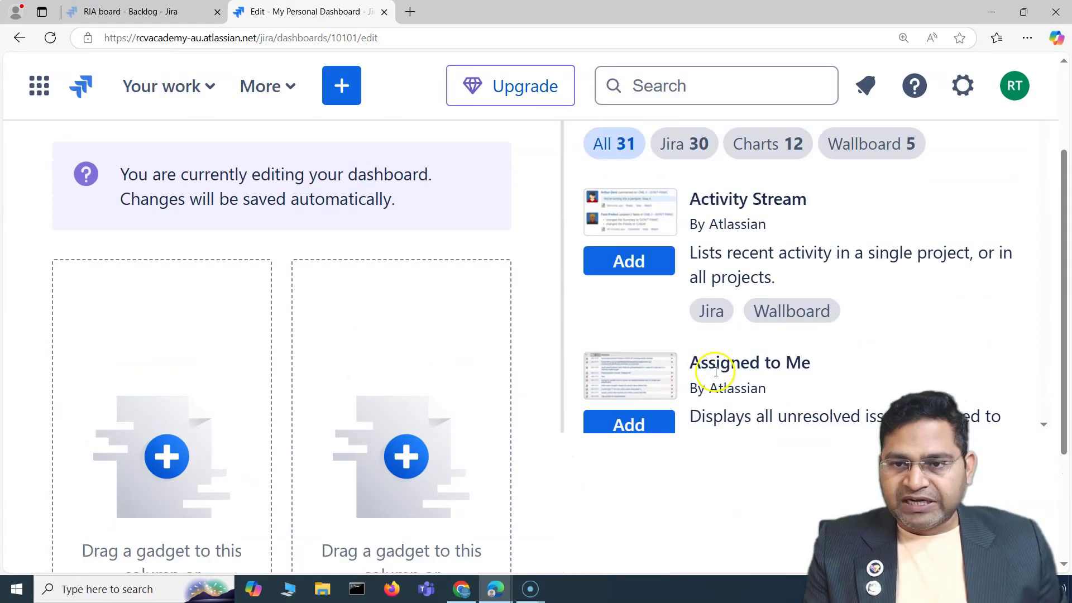
pyautogui.click(638, 431)
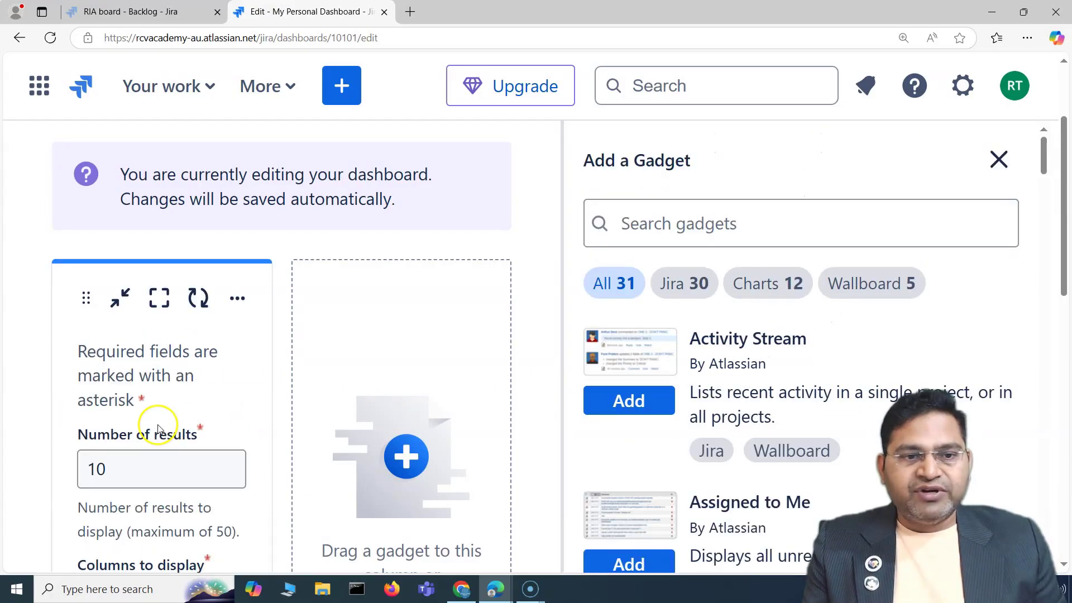
pyautogui.scroll(-10, 172, 395)
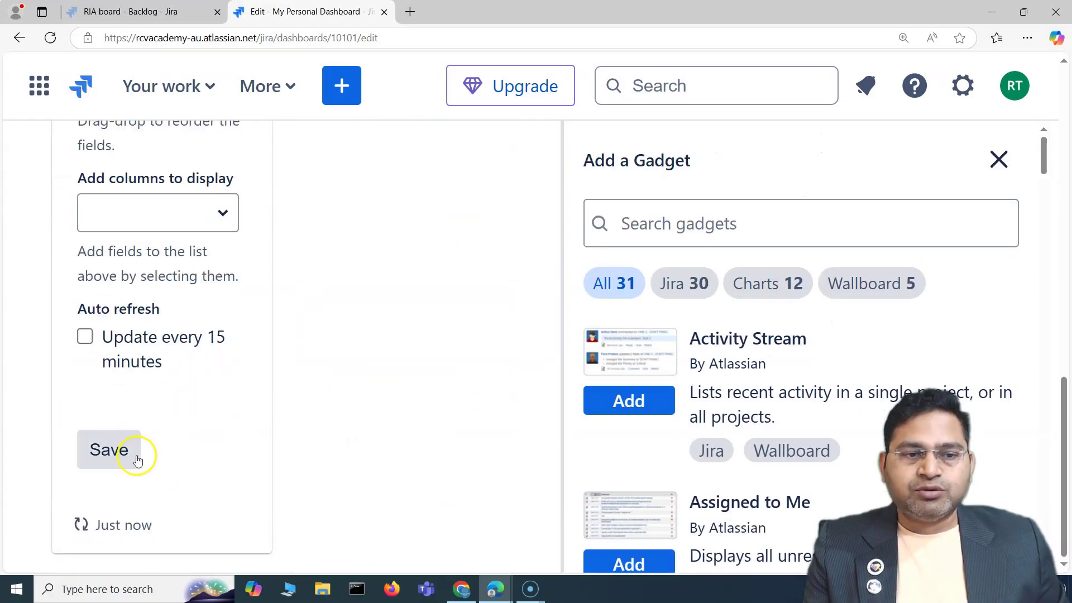
pyautogui.click(109, 449)
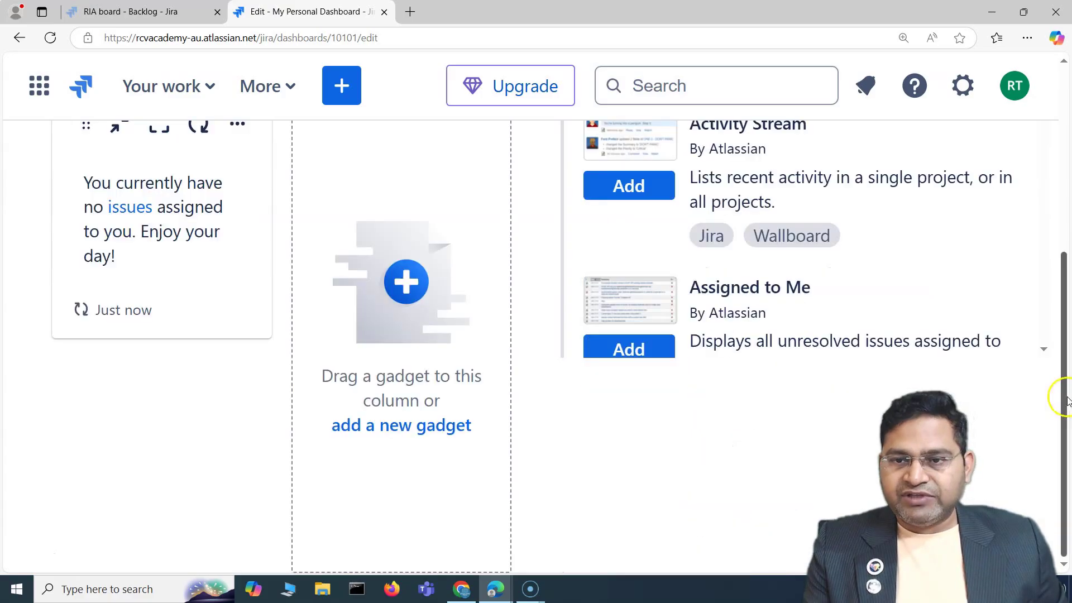
# Browse the other available gadgets and finish editing My Personal Dashboard.
pyautogui.scroll(5, 288, 396)
pyautogui.scroll(-3, 821, 391)
pyautogui.scroll(-6, 781, 424)
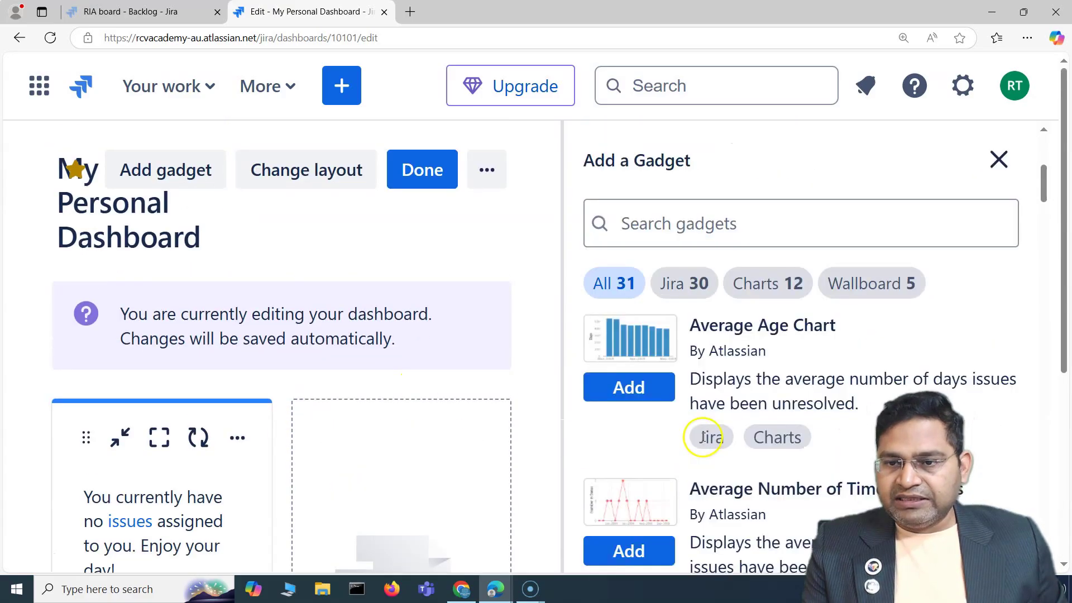
pyautogui.scroll(3, 799, 342)
pyautogui.scroll(-1, 777, 432)
pyautogui.scroll(-2, 778, 433)
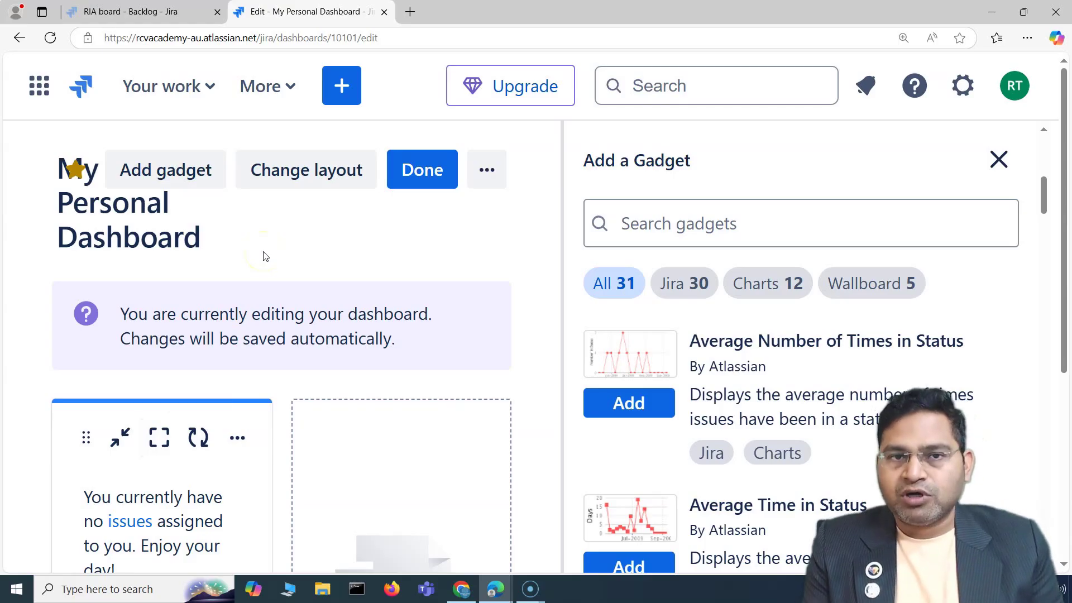
pyautogui.click(426, 171)
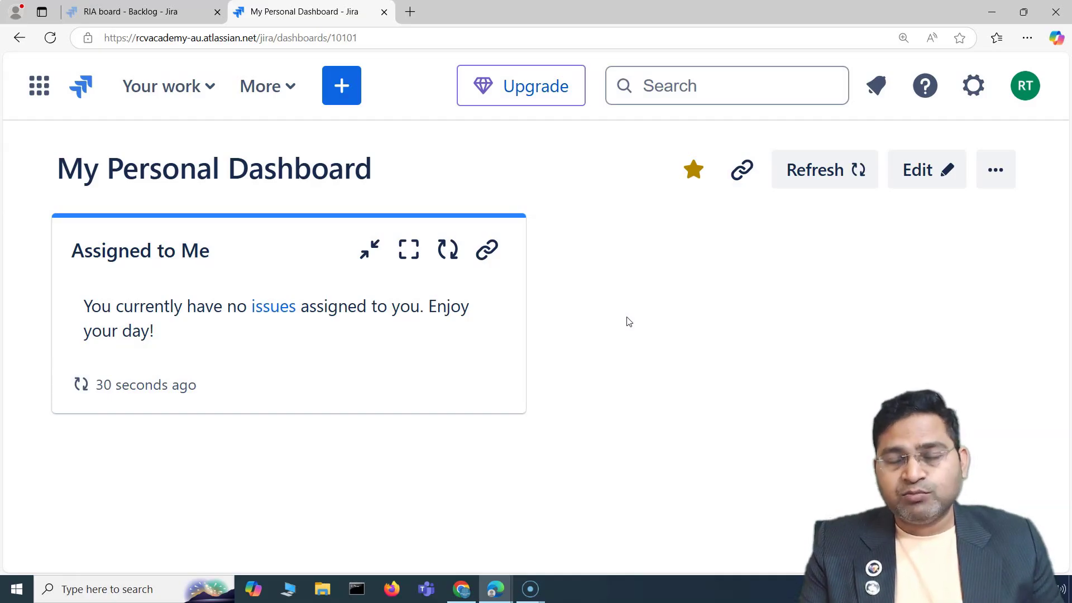
pyautogui.click(625, 325)
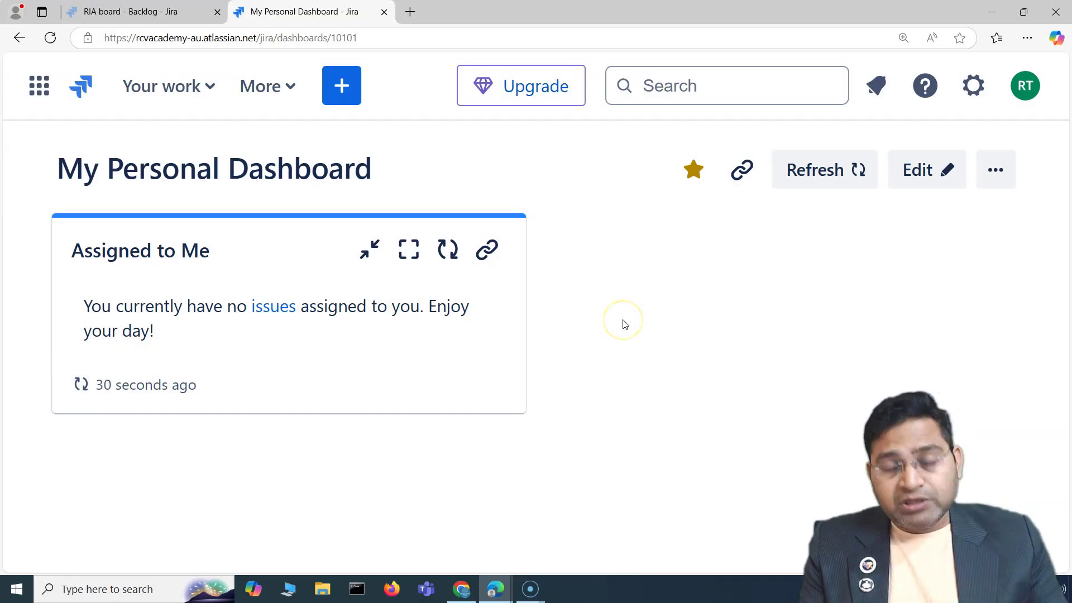